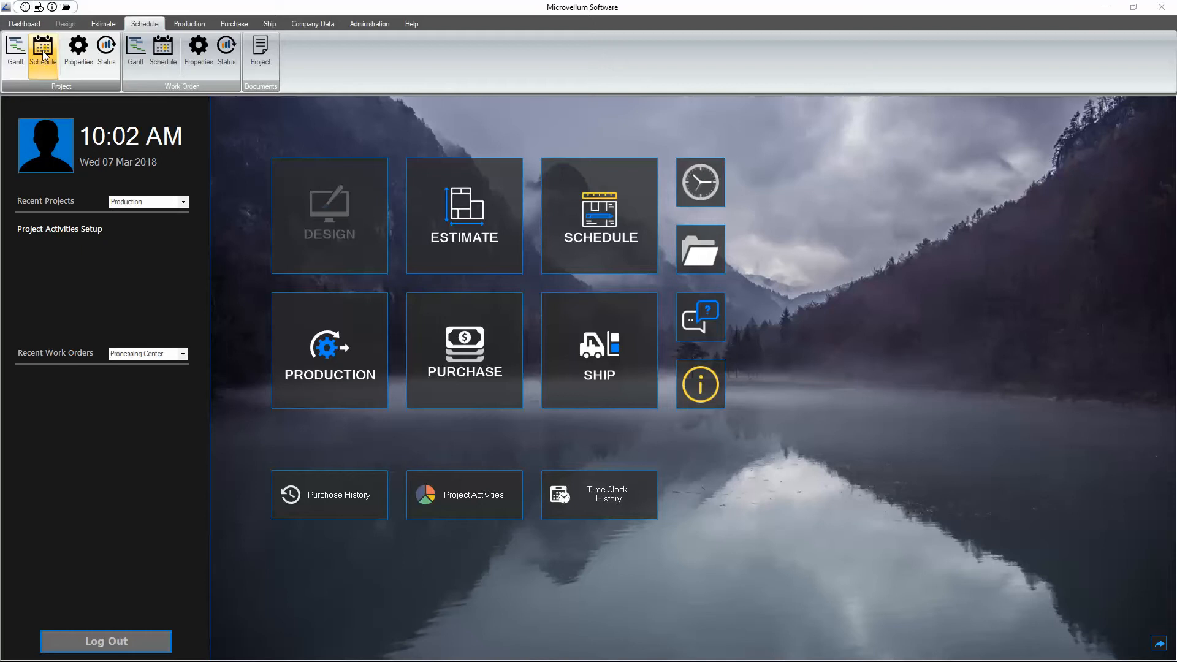
# Step: Open the project scheduling setup for the Project Activities Setup project
pyautogui.click(43, 55)
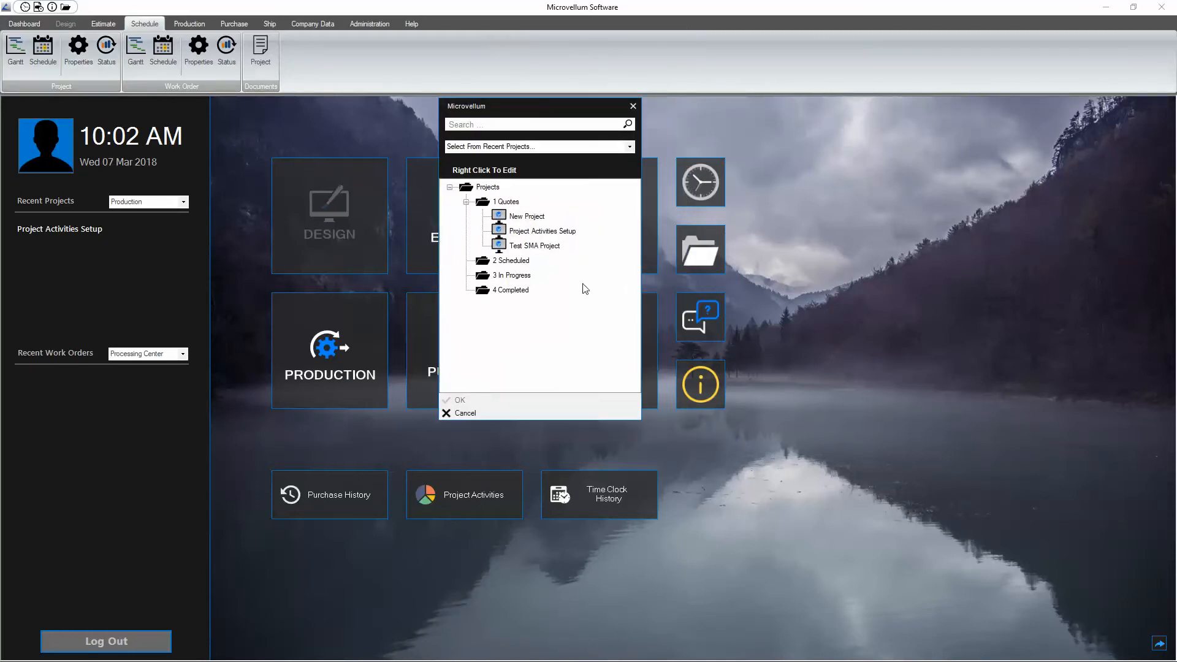
pyautogui.doubleClick(529, 232)
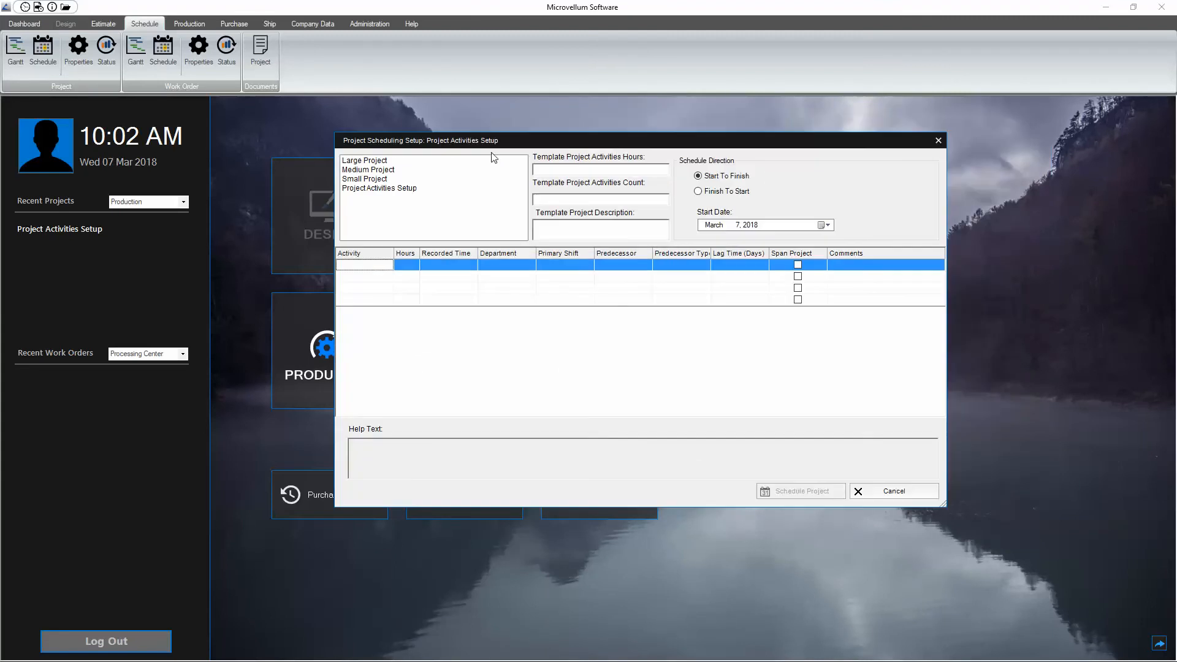
# Step: Compare the activities, hours and predecessors of the Large, Medium and Small Project templates with the Project Activities Setup entry
pyautogui.click(366, 162)
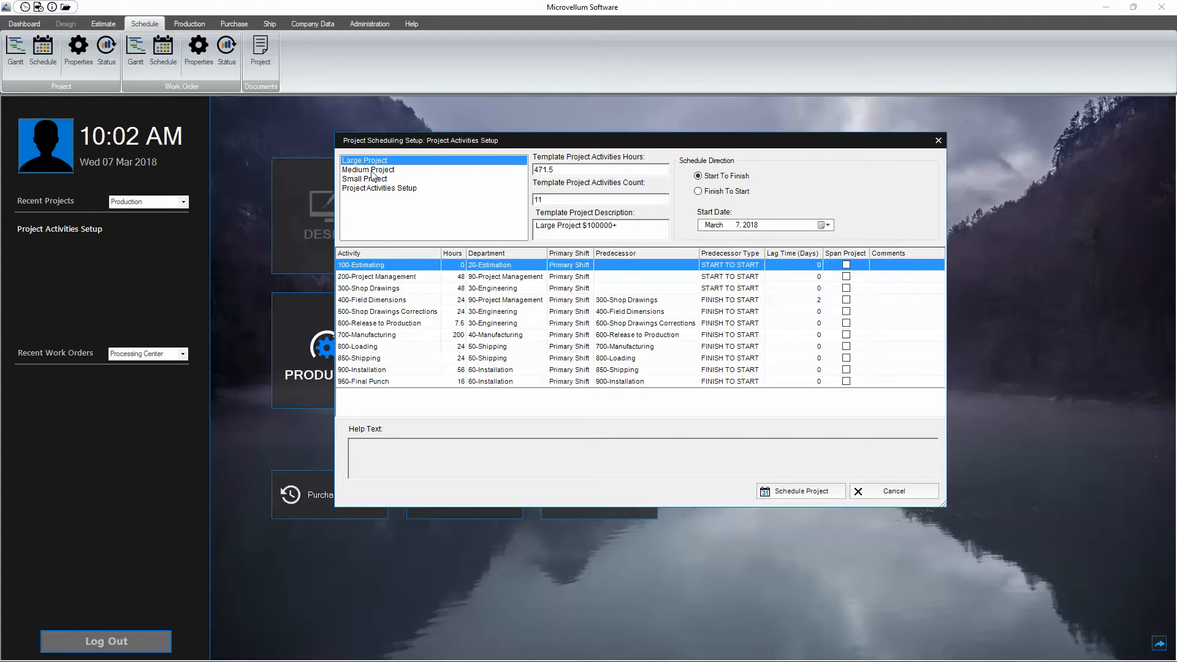
pyautogui.click(372, 171)
pyautogui.click(372, 180)
pyautogui.click(371, 170)
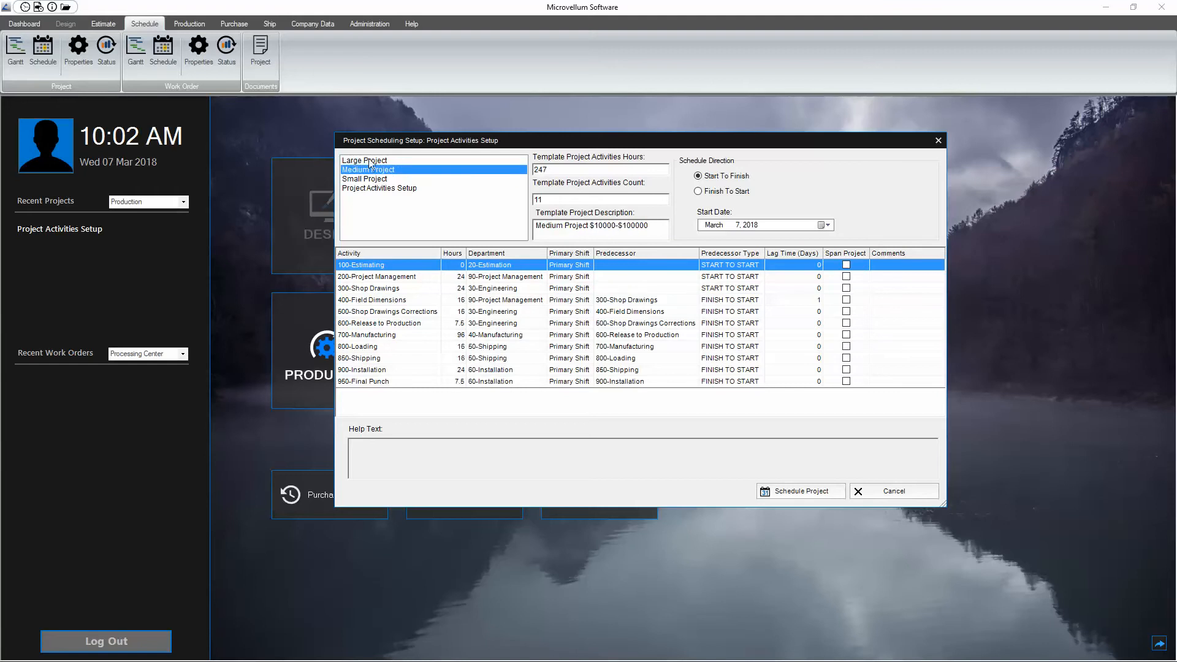
pyautogui.click(370, 161)
pyautogui.click(362, 188)
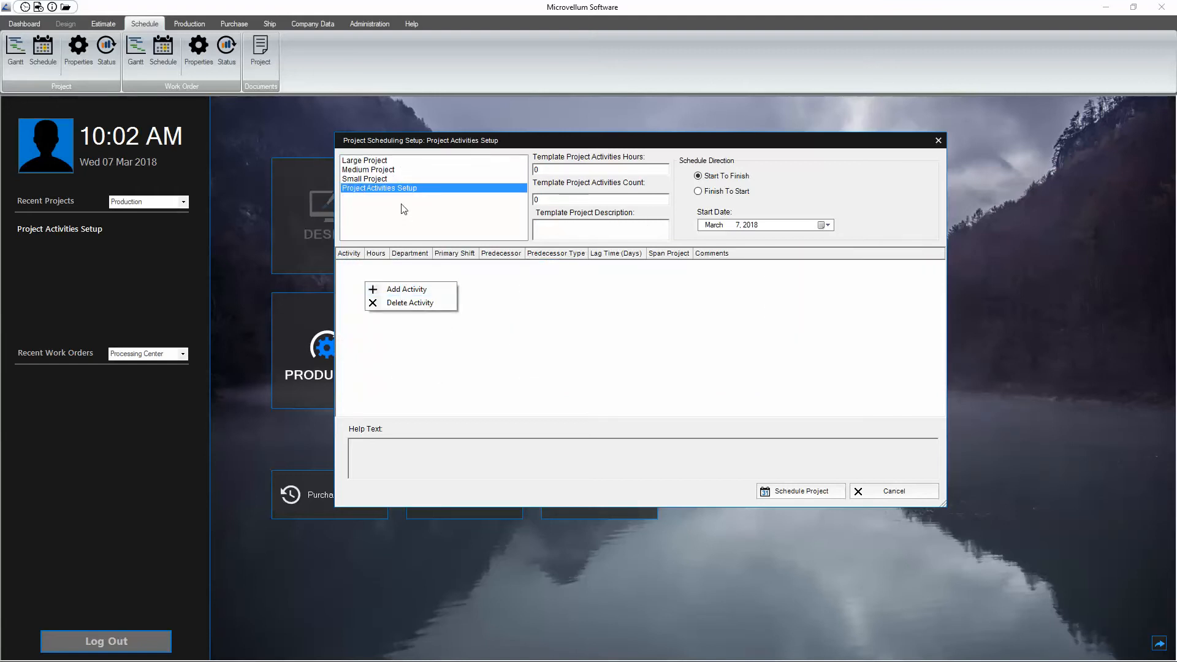
pyautogui.click(363, 179)
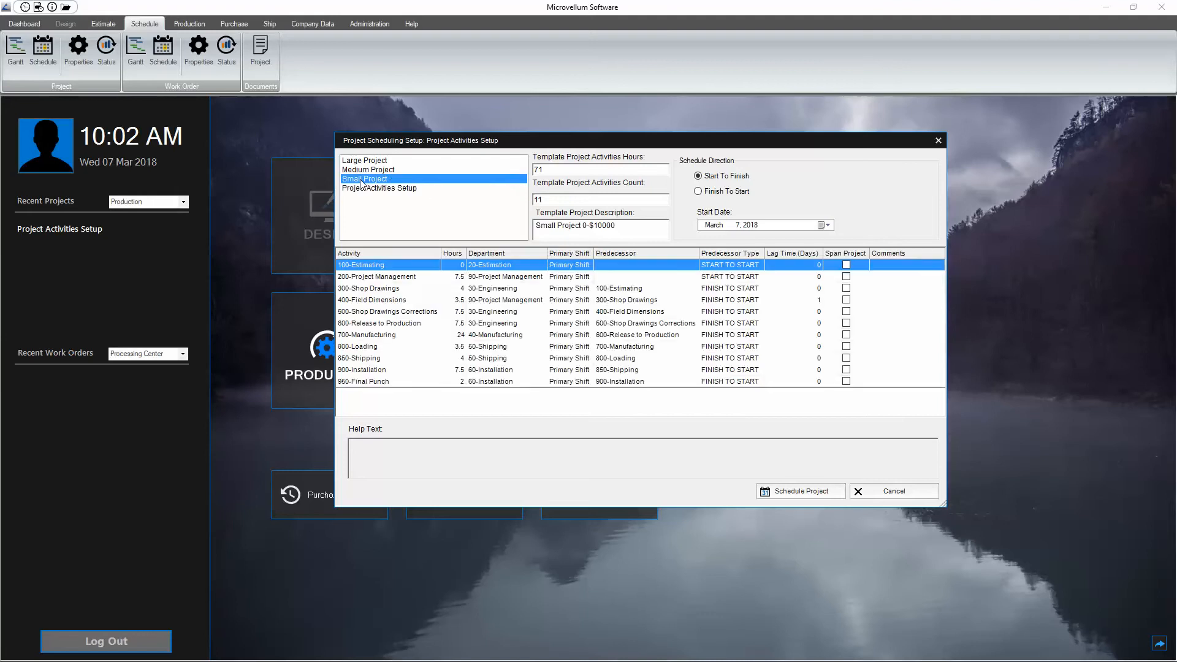
pyautogui.click(371, 161)
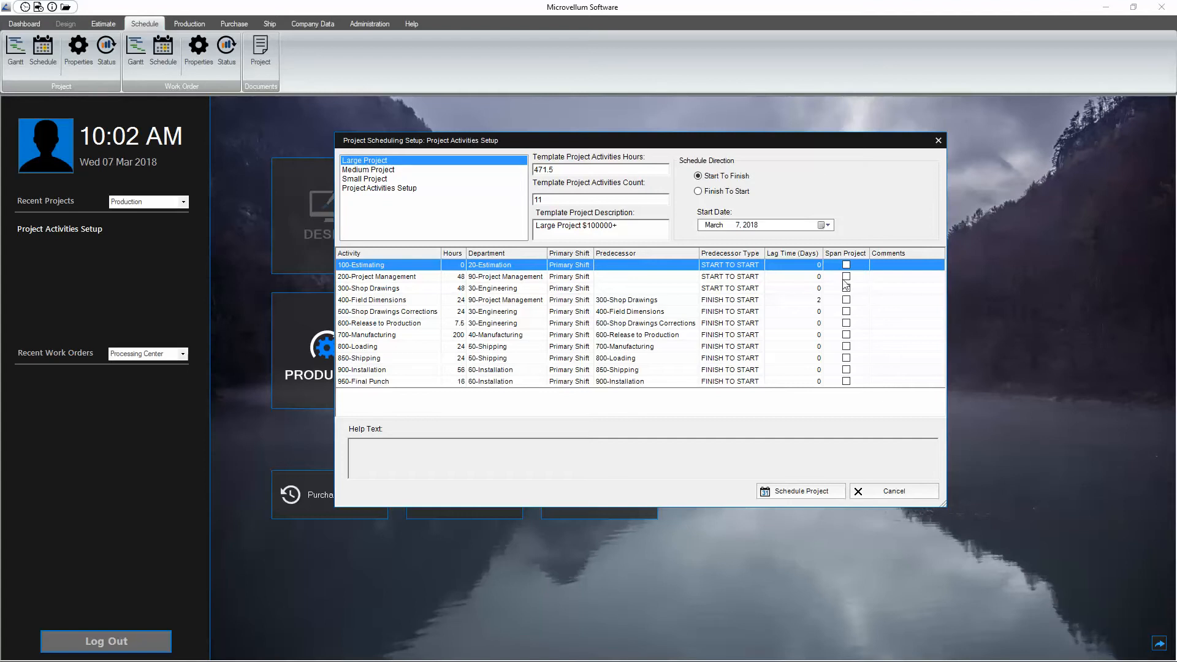
pyautogui.click(463, 277)
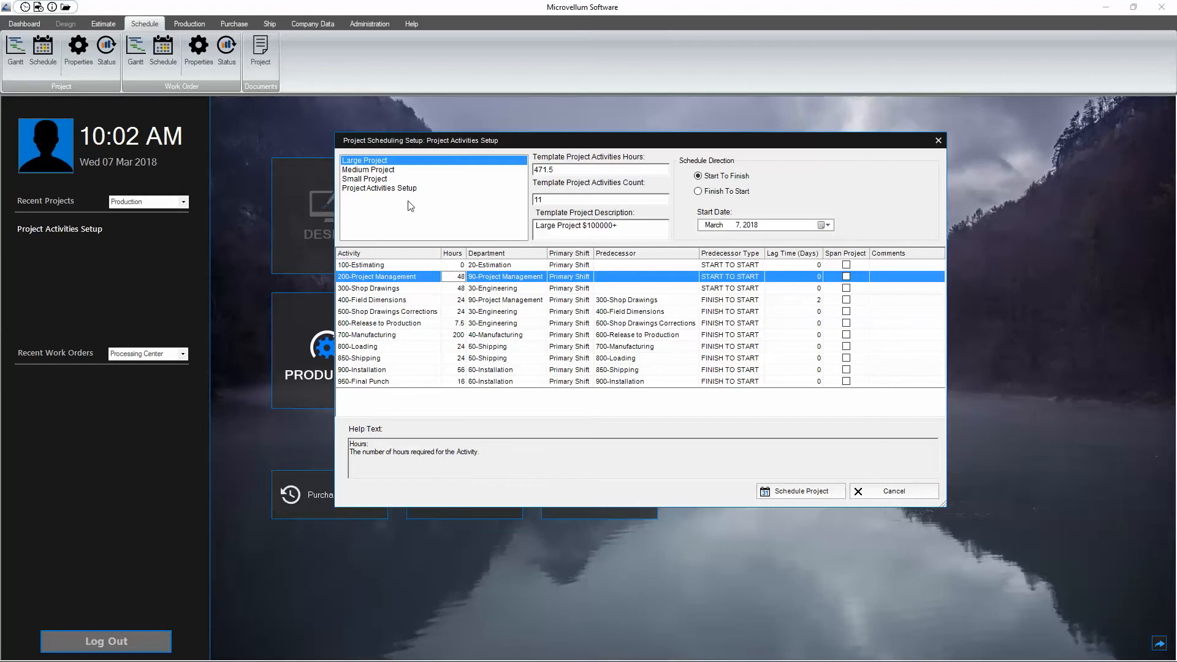
pyautogui.click(378, 164)
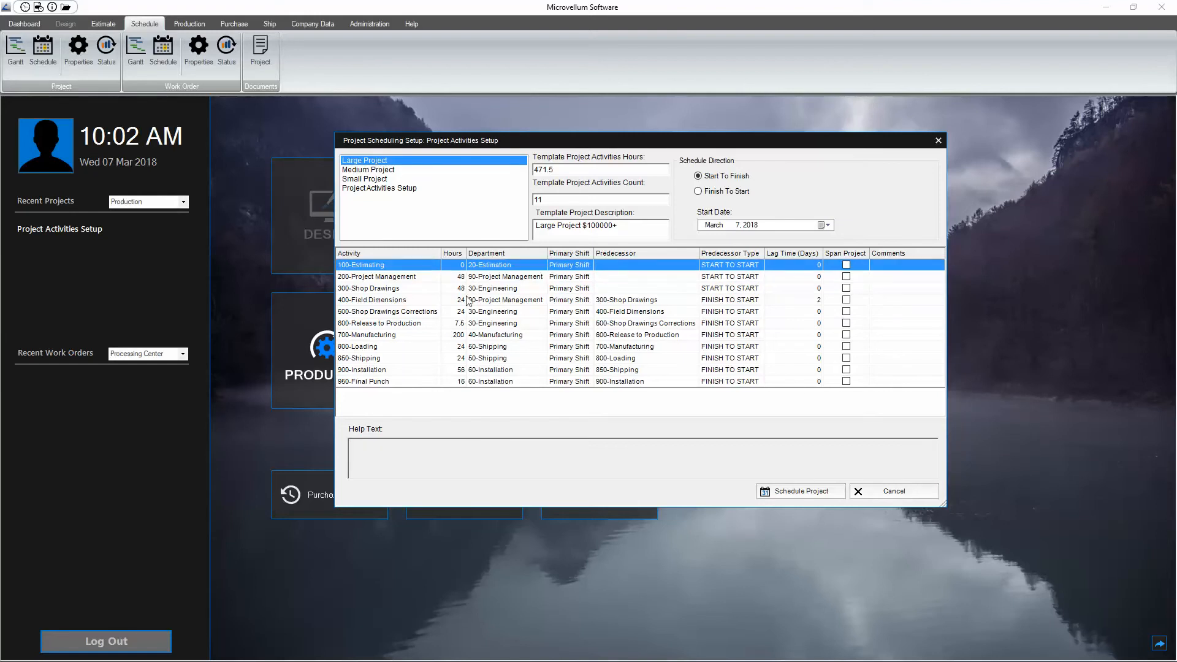
pyautogui.click(372, 190)
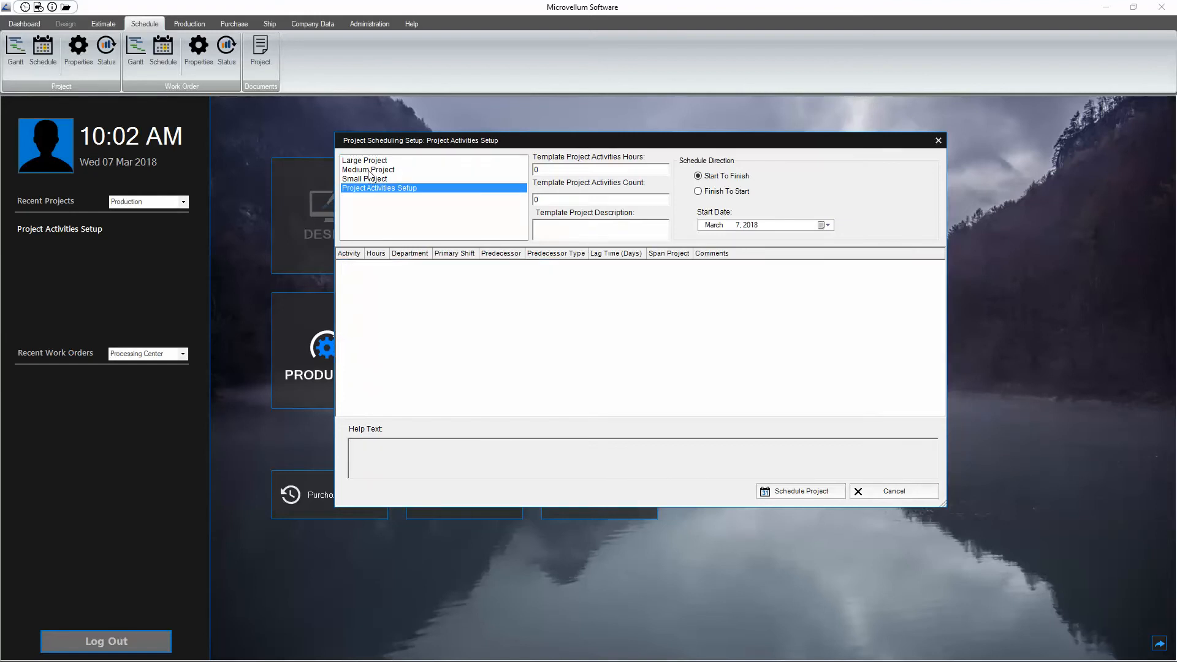
pyautogui.click(367, 162)
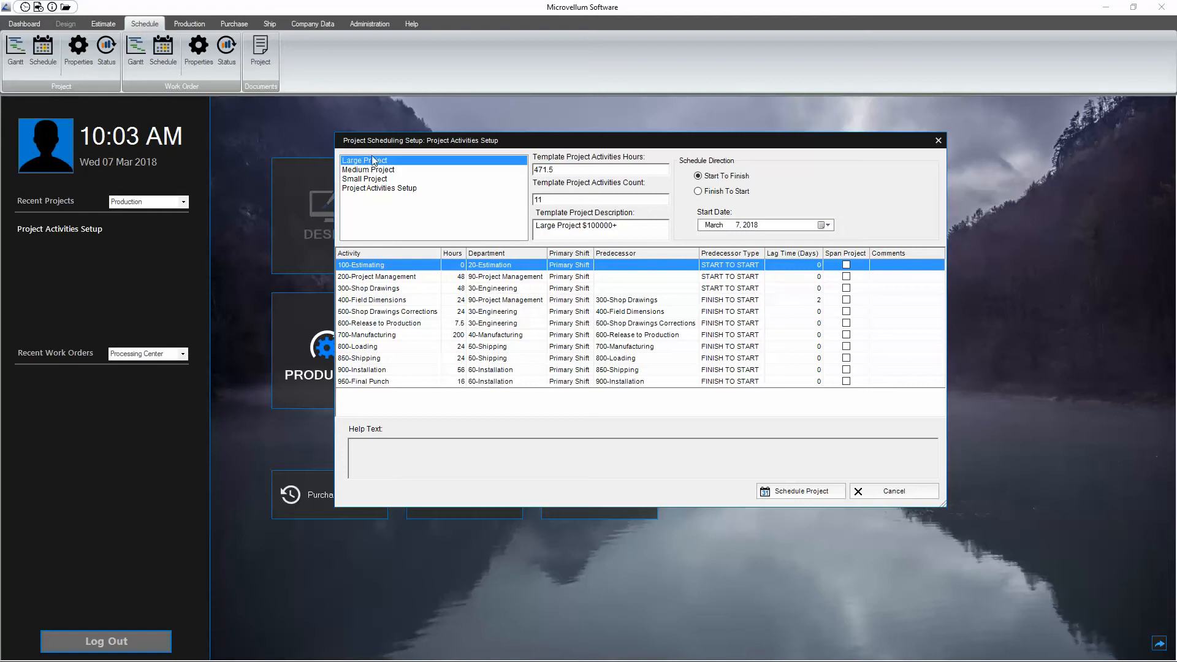
# Step: Select the Small Project template, try the Finish To Start and Start To Finish directions, and schedule the project
pyautogui.click(365, 180)
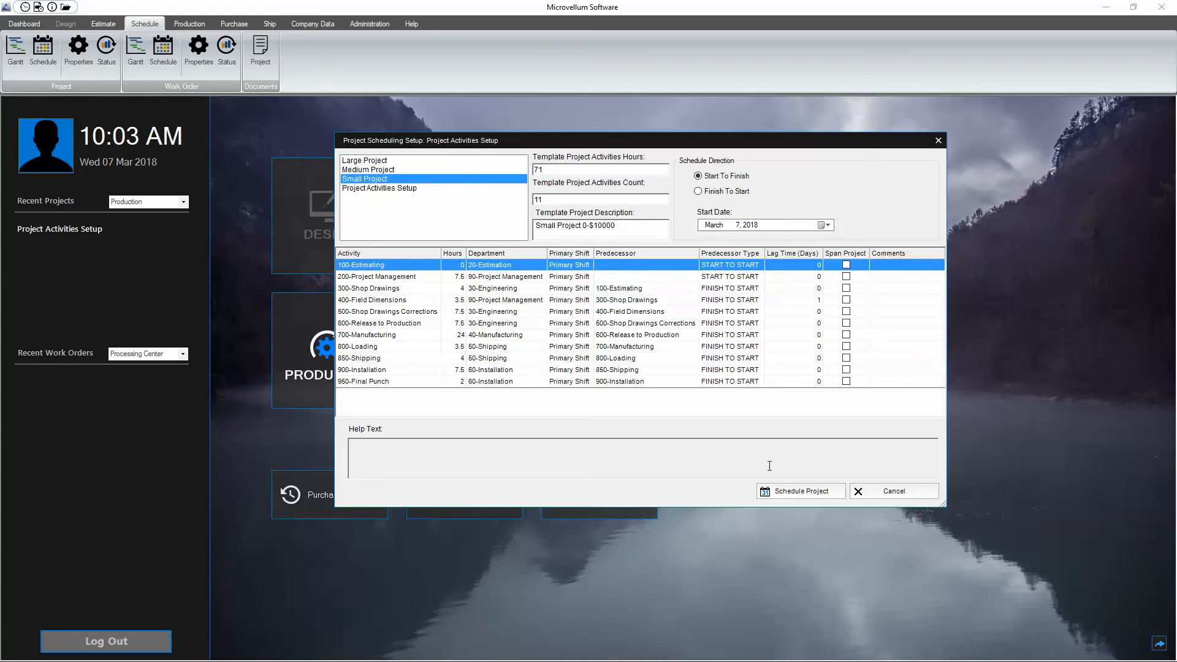
pyautogui.click(707, 194)
pyautogui.click(711, 172)
pyautogui.click(715, 188)
pyautogui.click(793, 491)
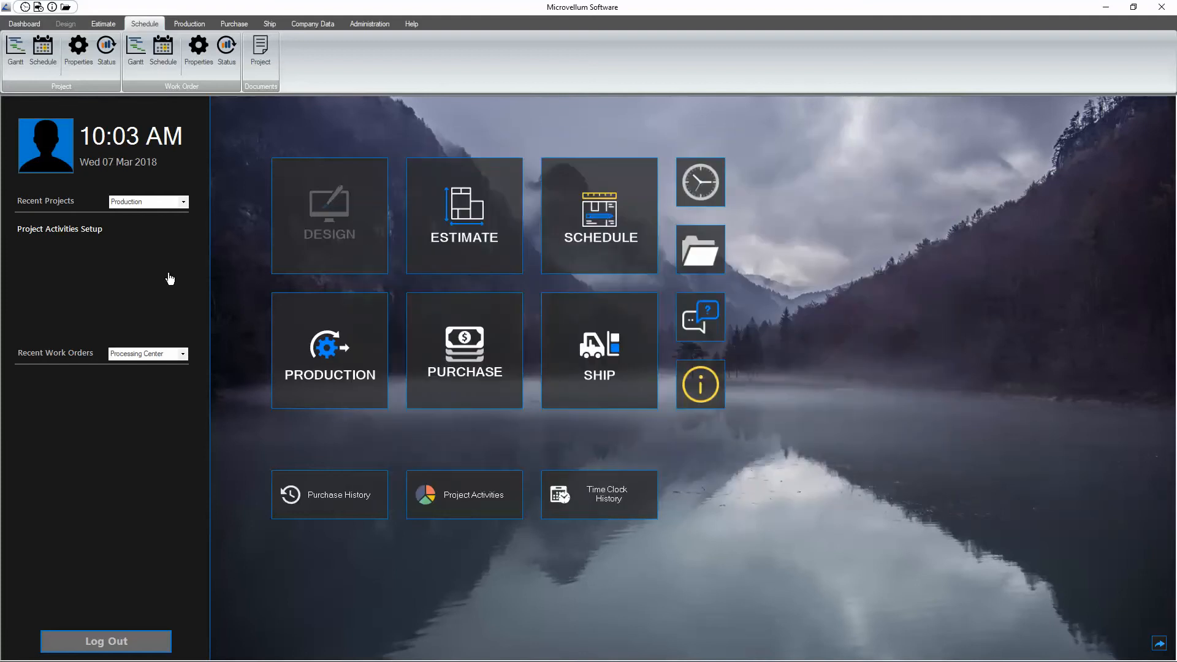
# Step: Reopen the scheduling setup for Project Activities Setup and display the project's own activity list
pyautogui.click(44, 52)
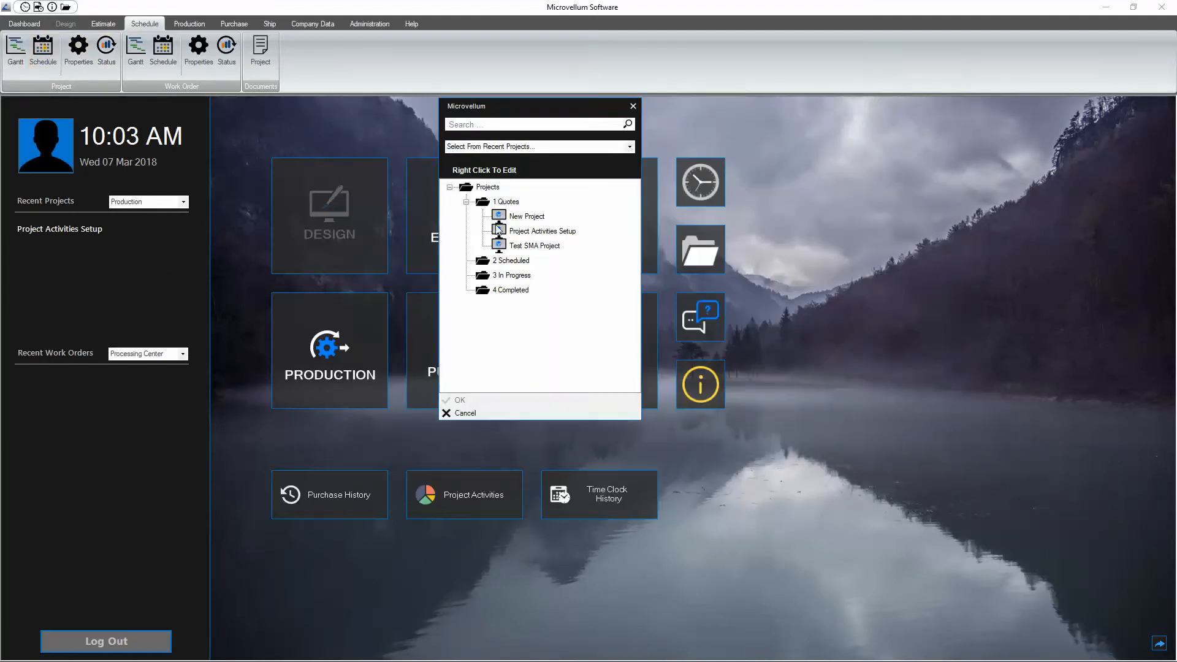
pyautogui.doubleClick(540, 231)
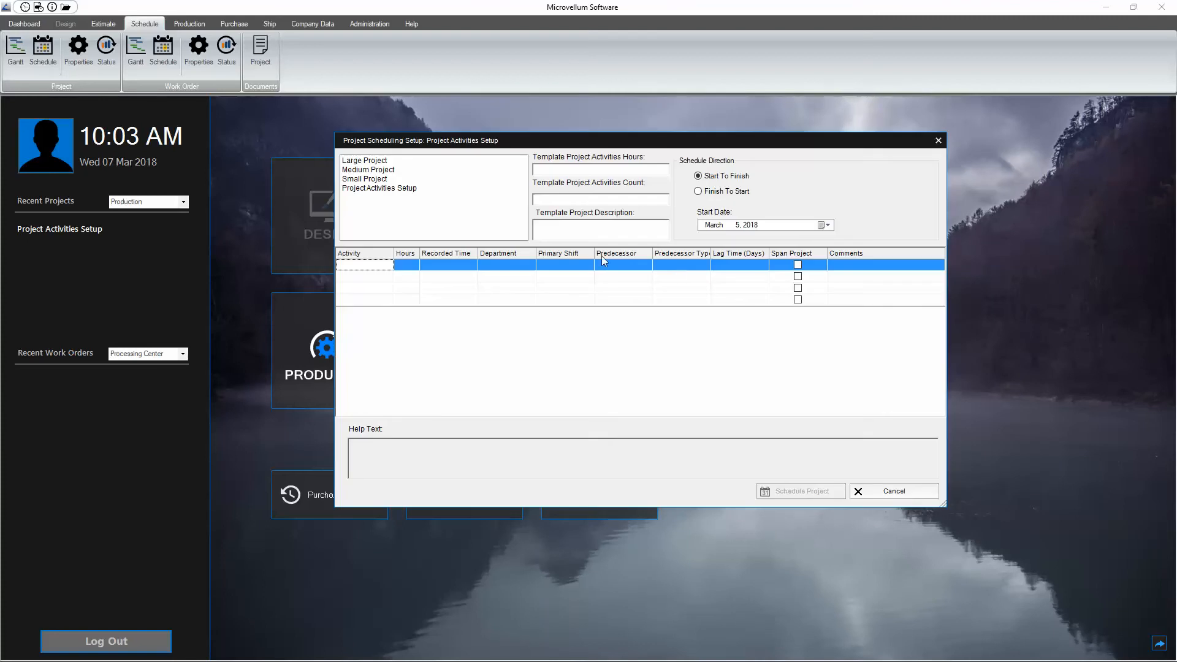
pyautogui.click(368, 189)
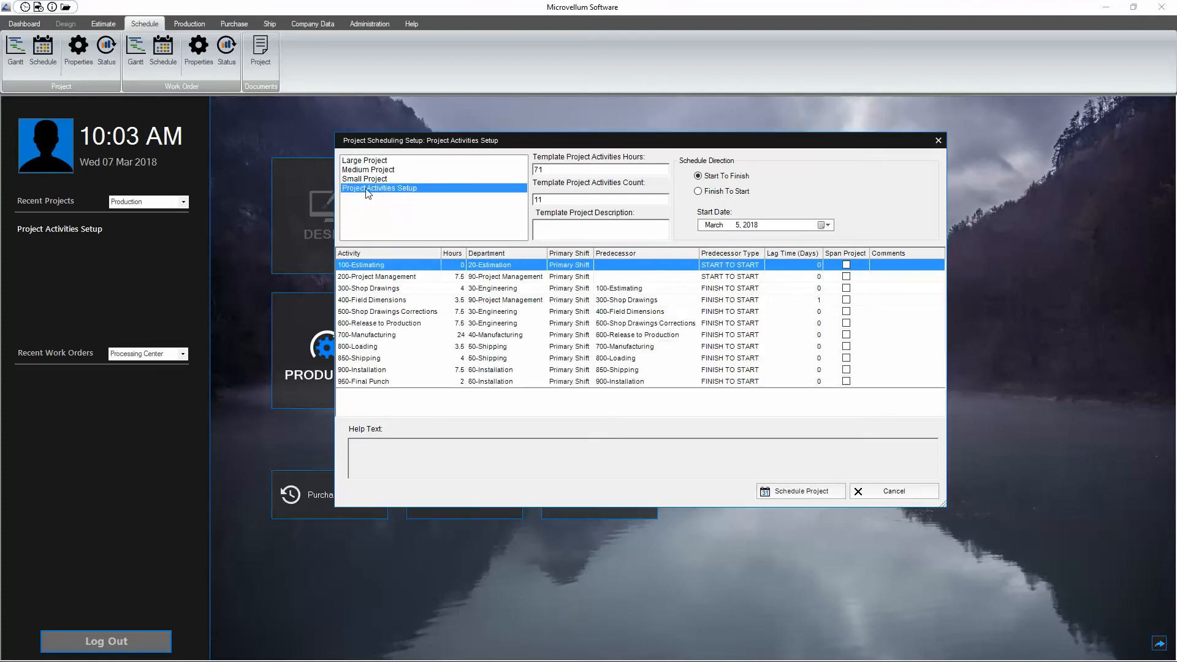
pyautogui.click(385, 290)
pyautogui.click(389, 347)
pyautogui.click(378, 290)
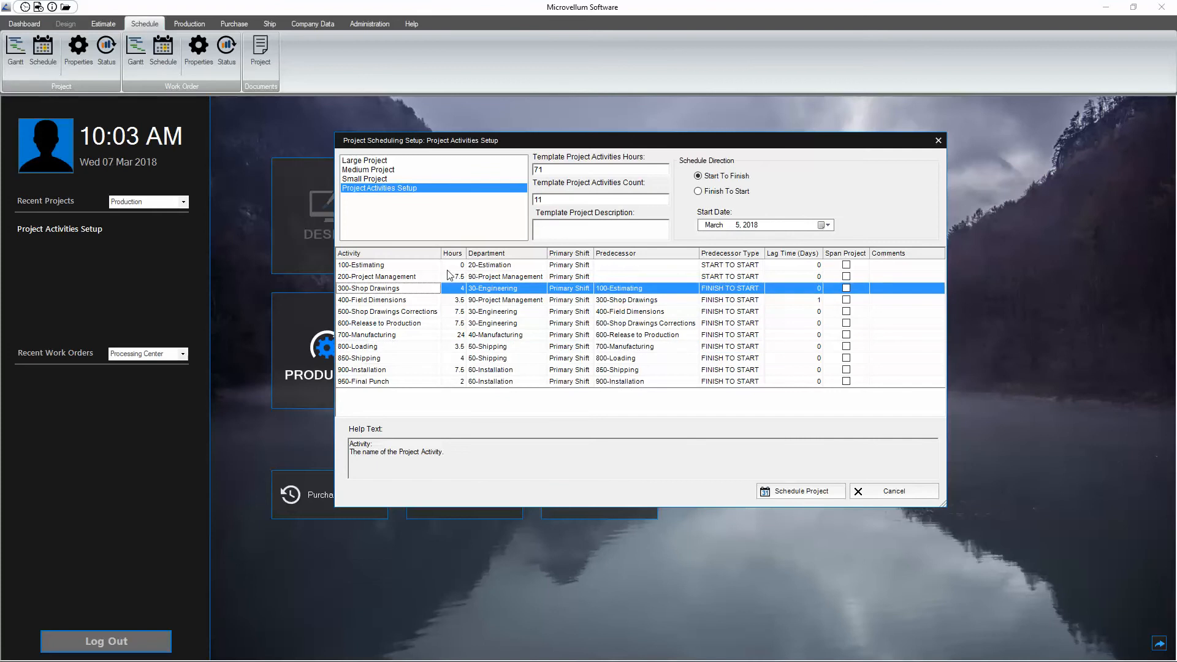
# Step: Set the hours of the 200-Project Management activity to 8
pyautogui.click(455, 277)
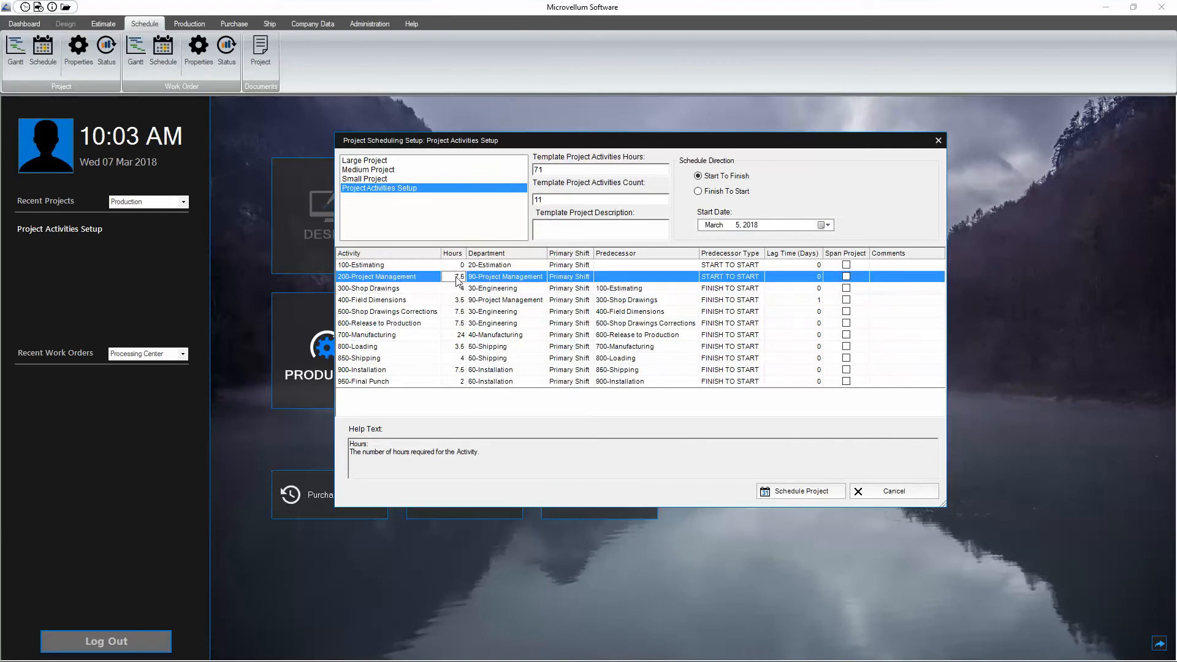
pyautogui.rightClick(458, 281)
pyautogui.click(394, 283)
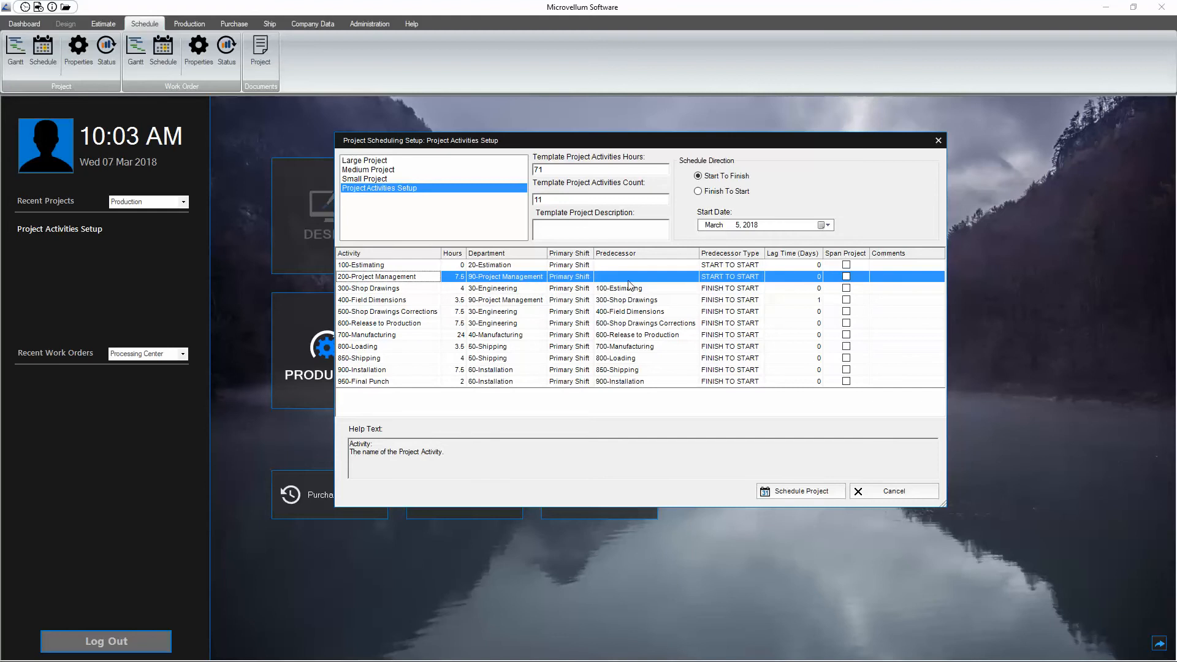
pyautogui.click(474, 277)
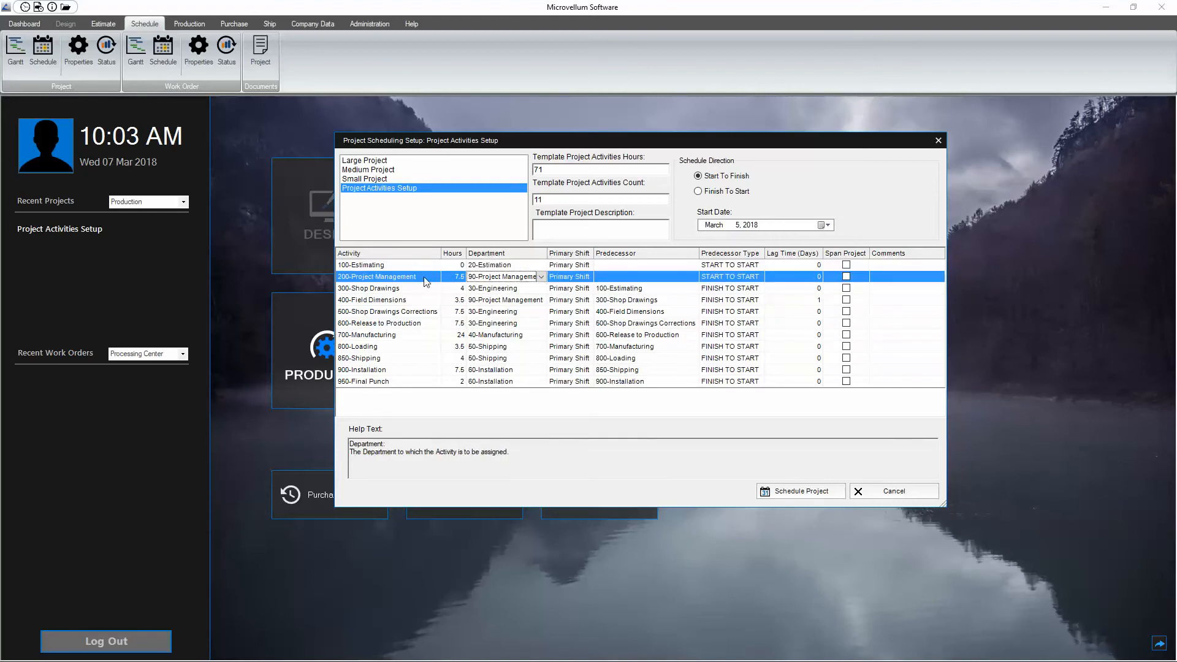
pyautogui.click(451, 276)
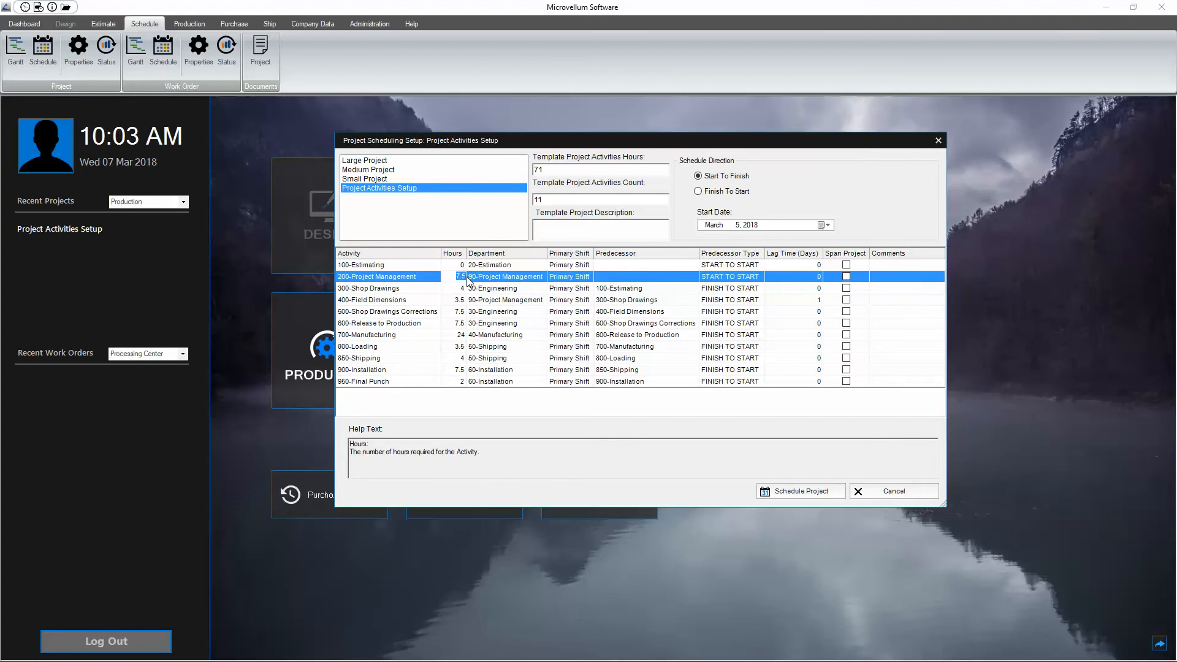
pyautogui.write('8')
# Step: Set the hours of the 400-Field Dimensions activity to 2
pyautogui.click(470, 300)
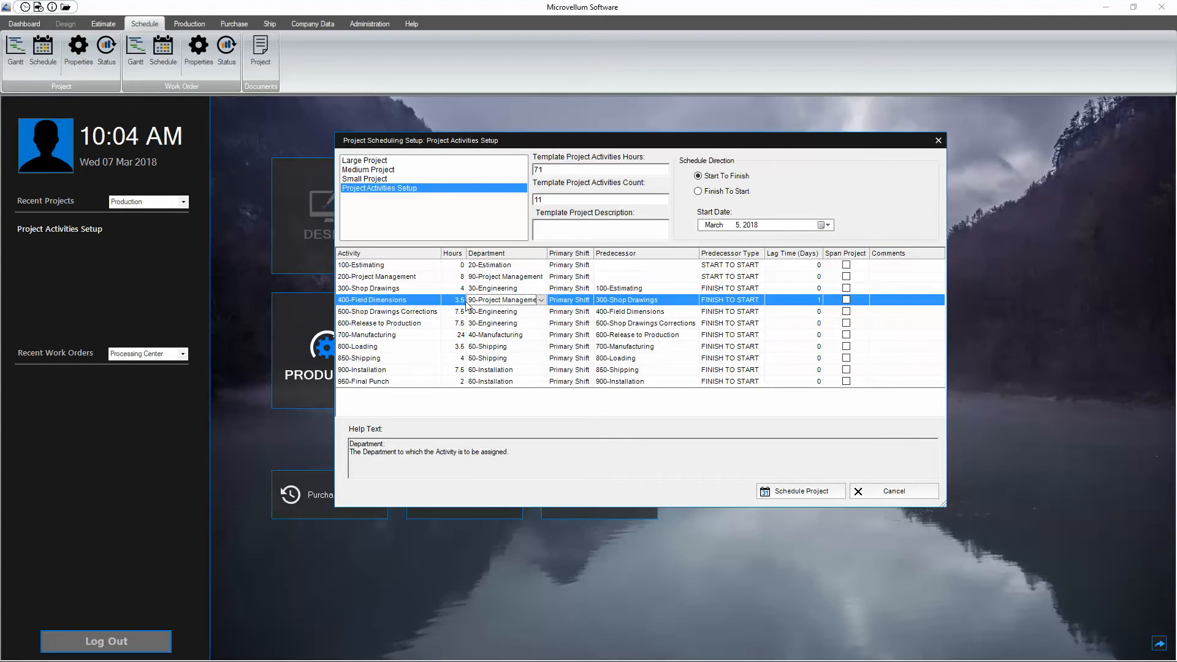
pyautogui.click(453, 300)
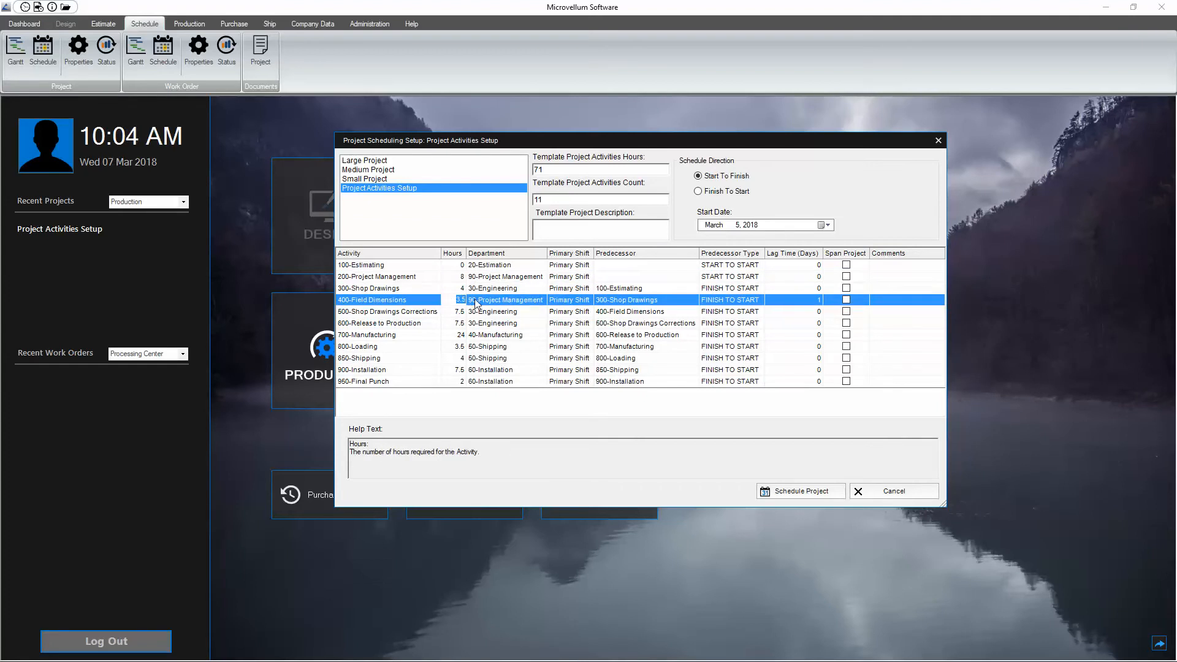
pyautogui.write('2')
pyautogui.click(469, 311)
# Step: Set the hours of the 600-Release to Production activity to 8 and schedule the project
pyautogui.click(452, 323)
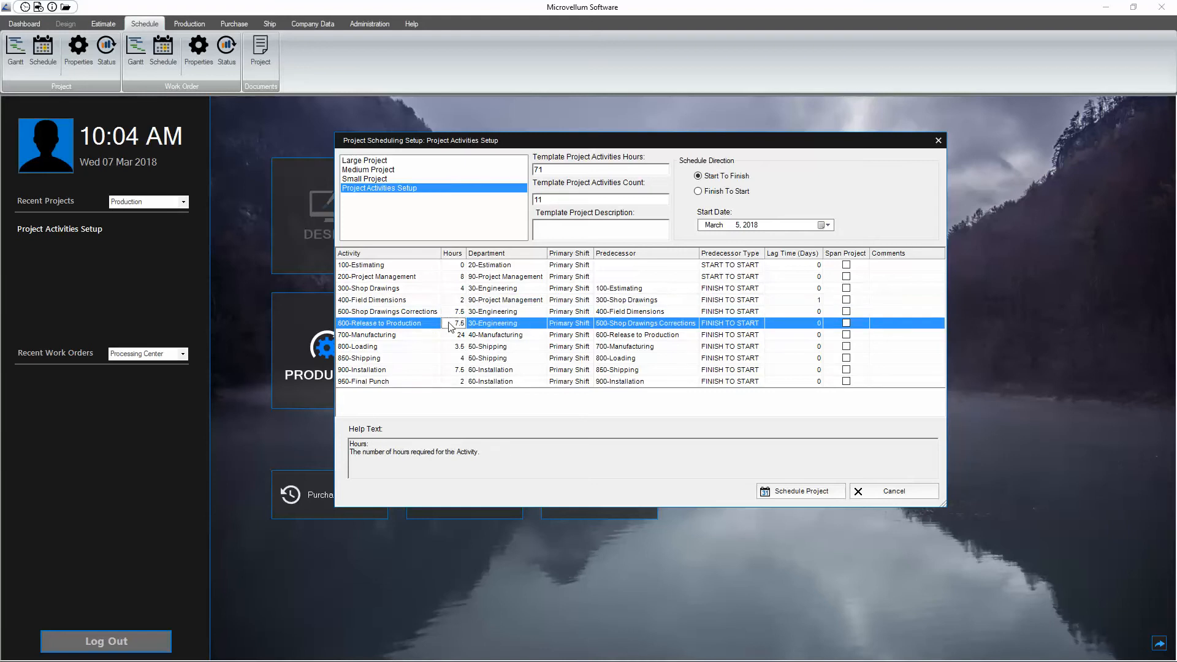
pyautogui.click(448, 324)
pyautogui.write('8')
pyautogui.click(452, 349)
pyautogui.click(456, 370)
pyautogui.click(450, 312)
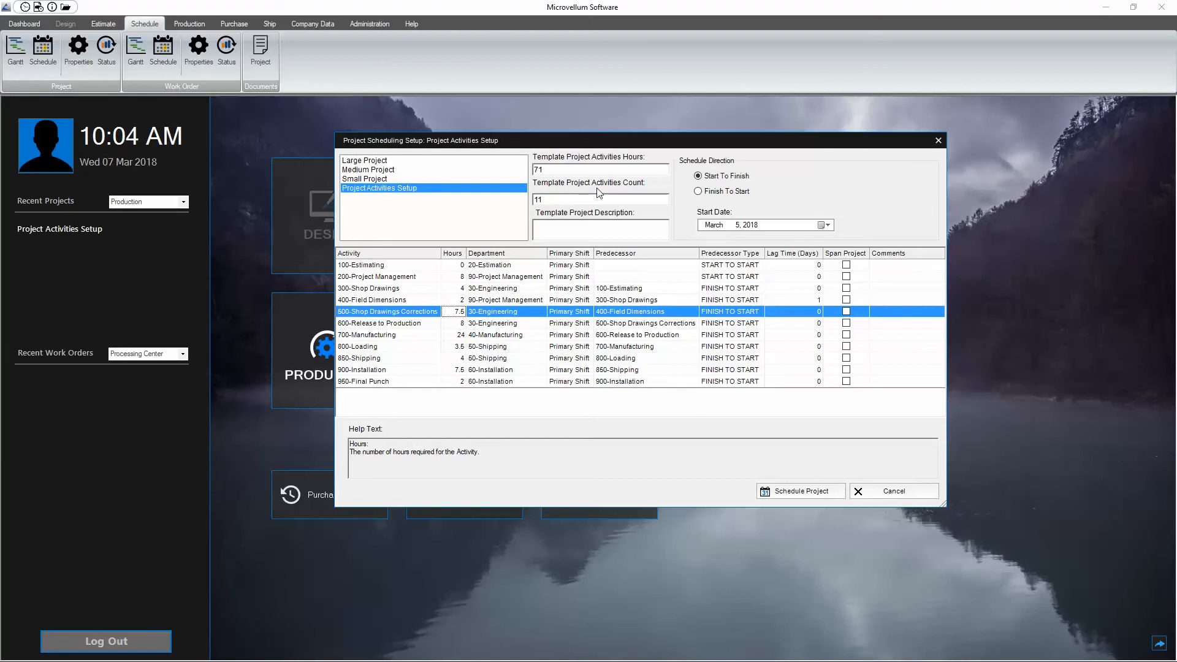
pyautogui.click(796, 492)
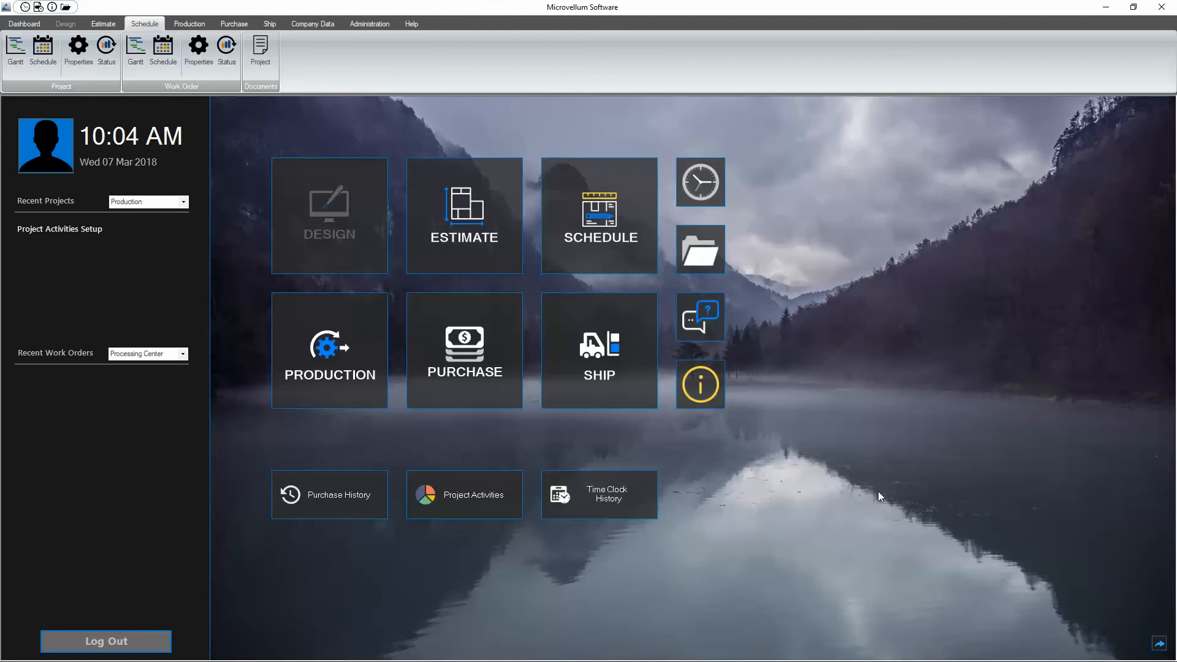
# Step: Reopen the scheduling setup for Project Activities Setup and schedule the project again using its own activity list
pyautogui.click(43, 51)
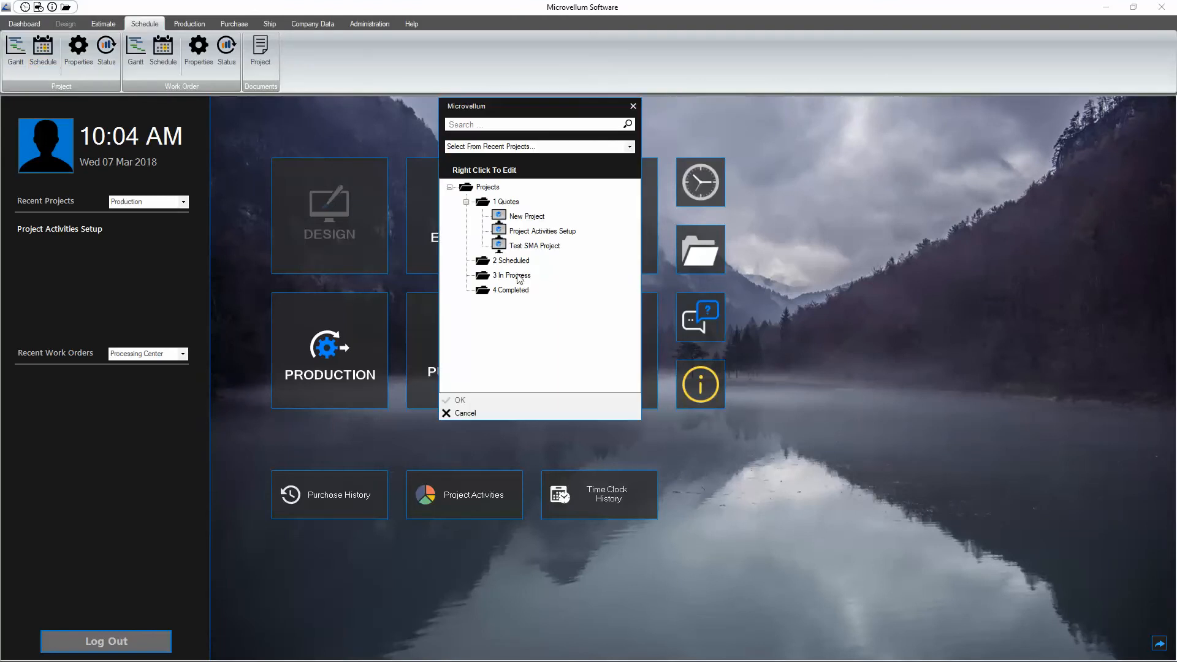
pyautogui.doubleClick(535, 231)
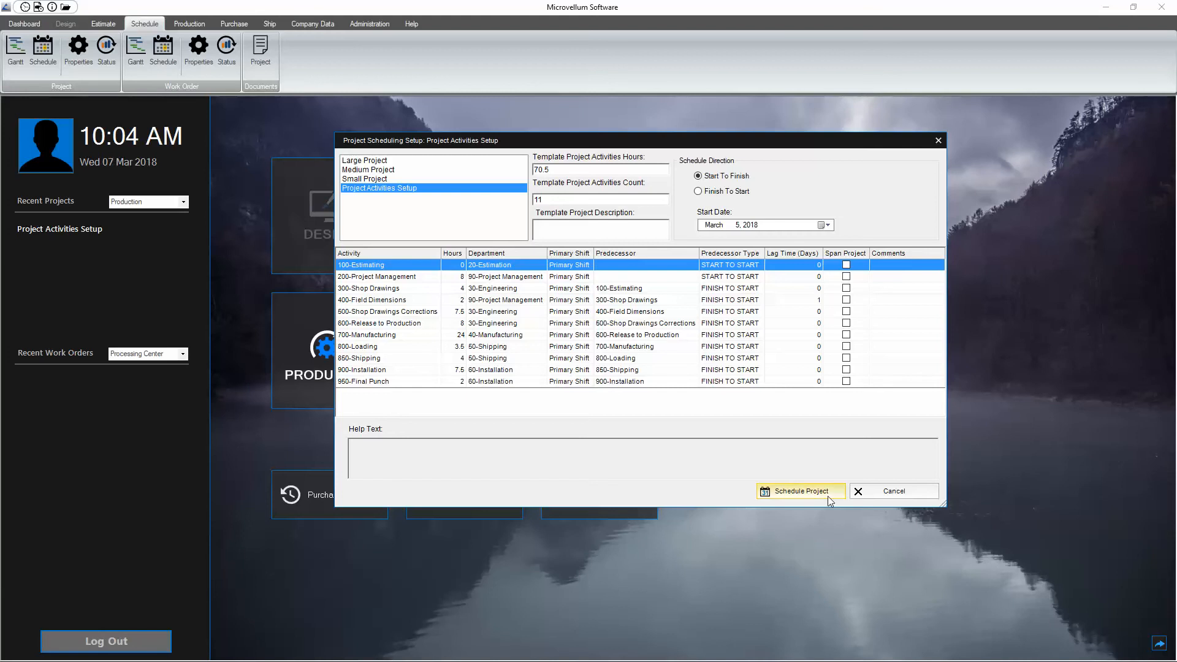
pyautogui.click(803, 492)
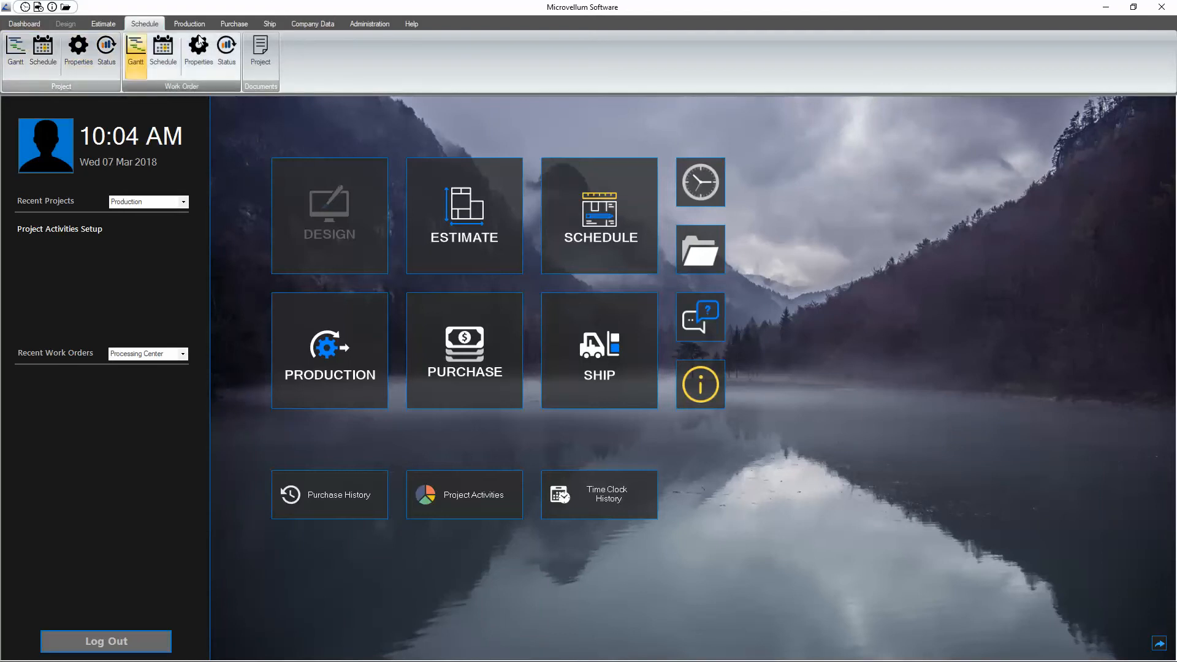
# Step: Open the company's project schedule templates and go through the Large, Medium and Small Project entries of the current templates
pyautogui.click(312, 24)
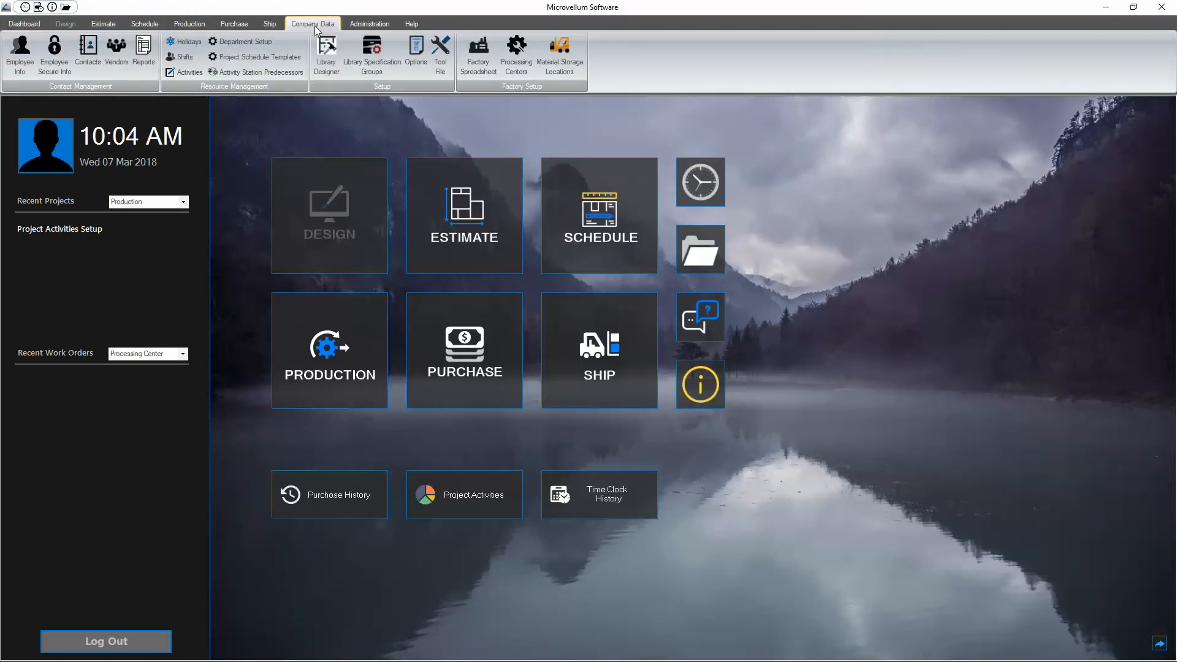
pyautogui.click(234, 59)
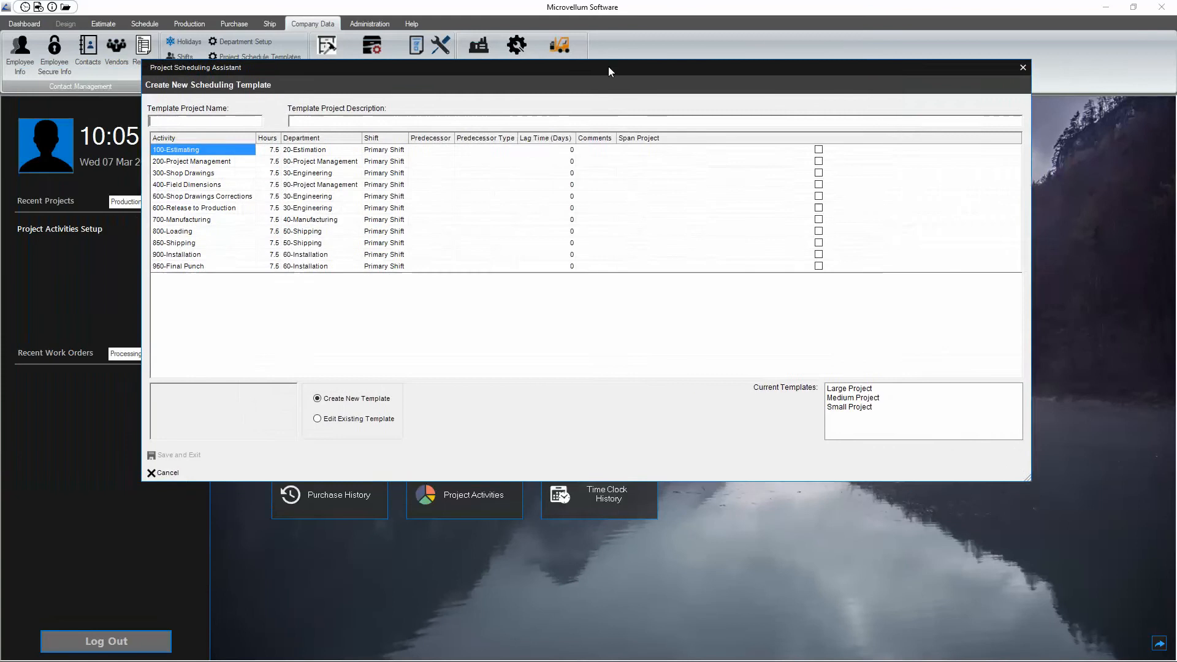
pyautogui.click(859, 424)
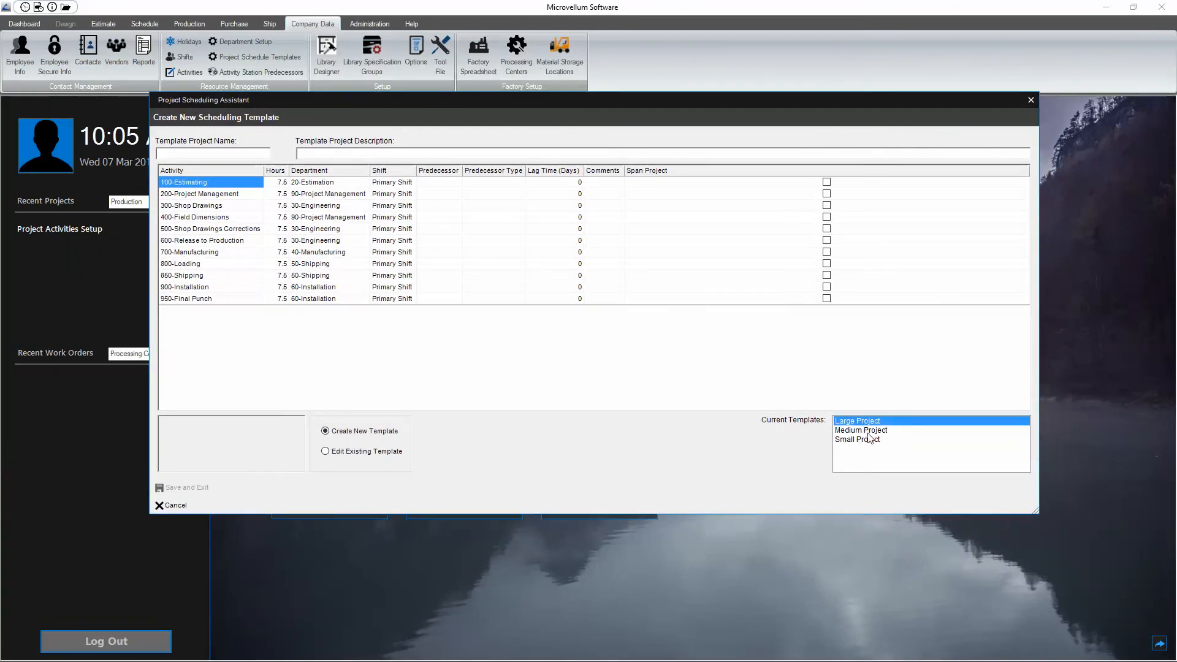
pyautogui.click(868, 432)
pyautogui.click(867, 439)
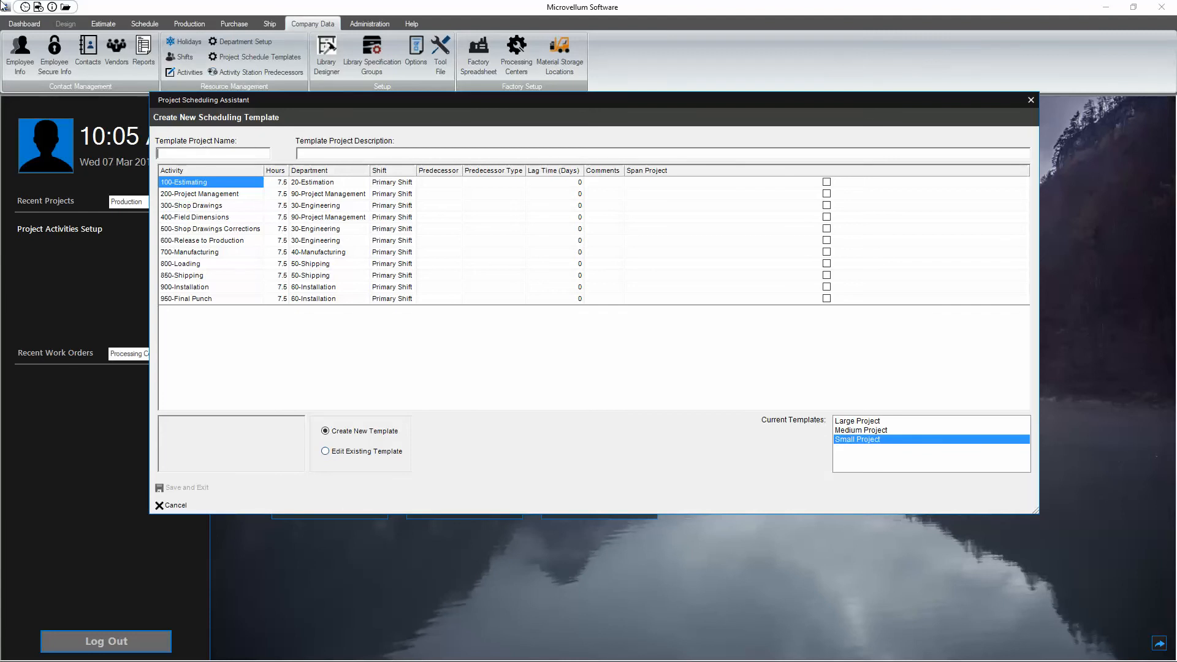
# Step: Name the new scheduling template Residential
pyautogui.write('N')
pyautogui.press('BackSpace')
pyautogui.press('BackSpace')
pyautogui.press('BackSpace')
pyautogui.write('Residen')
# Step: Add an activity named New Activity to the template, with department 40-Manufacturing, Primary Shift and 2 total hours
pyautogui.click(207, 194)
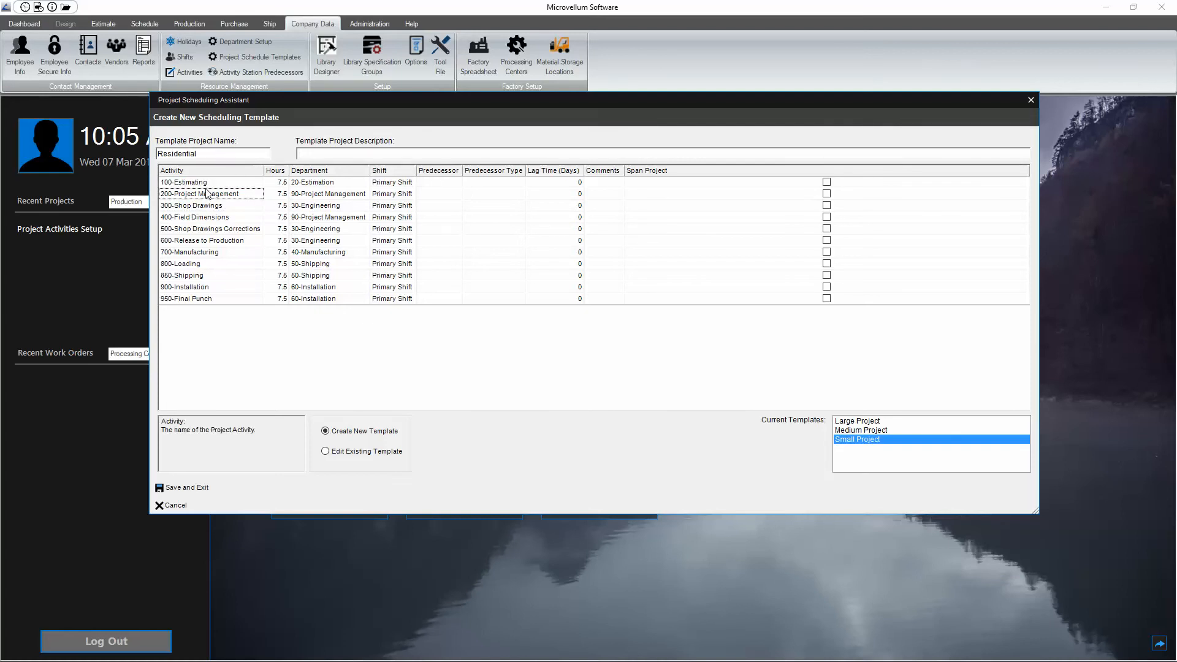
pyautogui.rightClick(207, 194)
pyautogui.rightClick(204, 320)
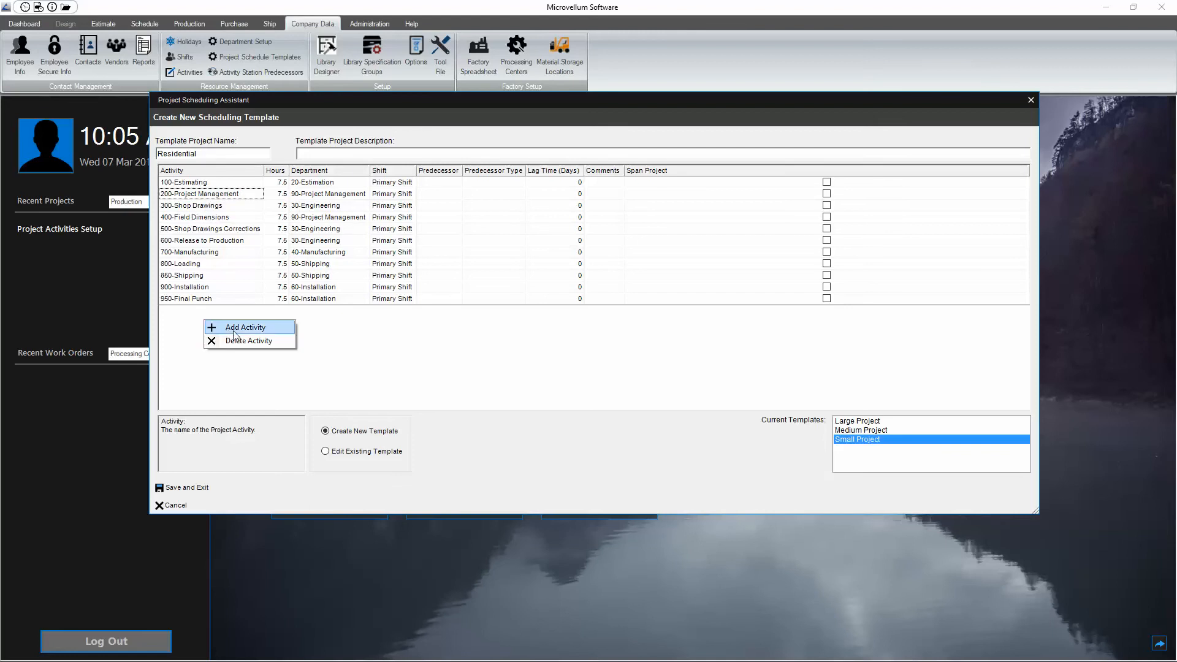
pyautogui.click(234, 331)
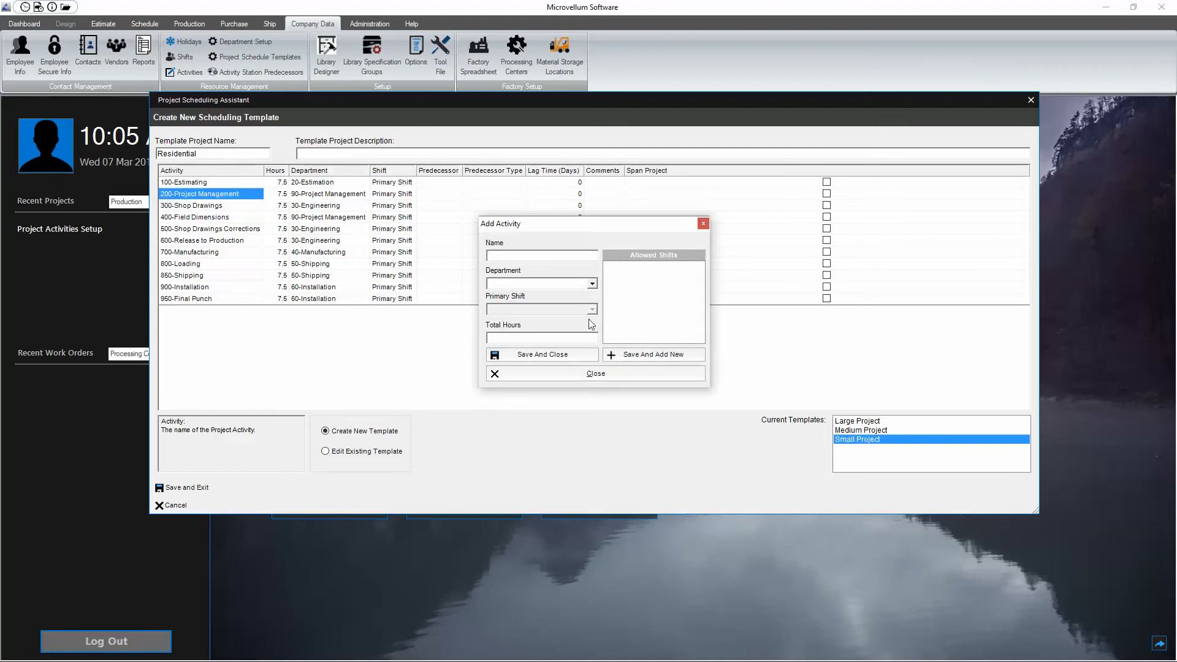
pyautogui.write('New Activity')
pyautogui.click(592, 284)
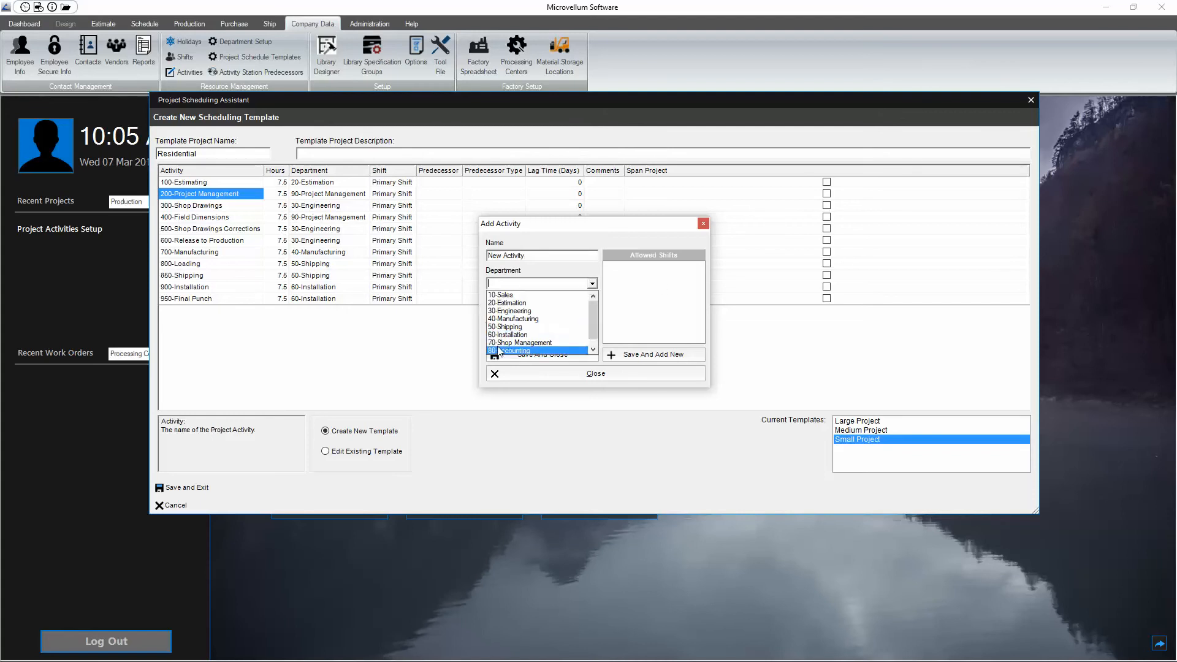
pyautogui.click(529, 317)
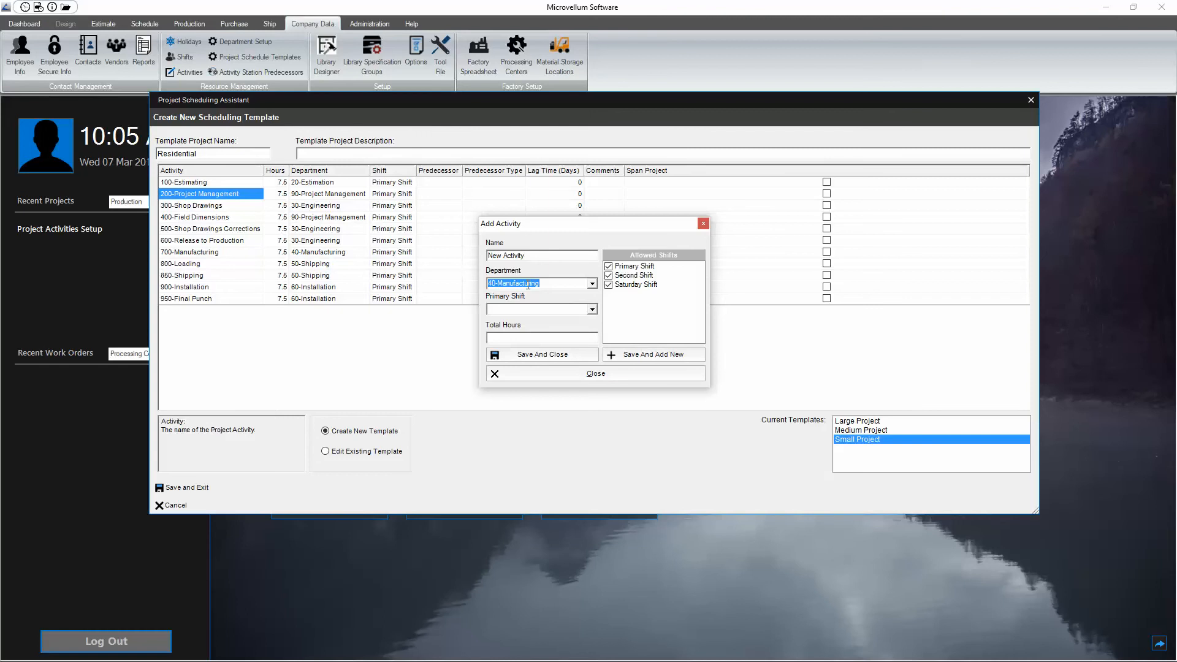
pyautogui.click(592, 309)
pyautogui.click(507, 323)
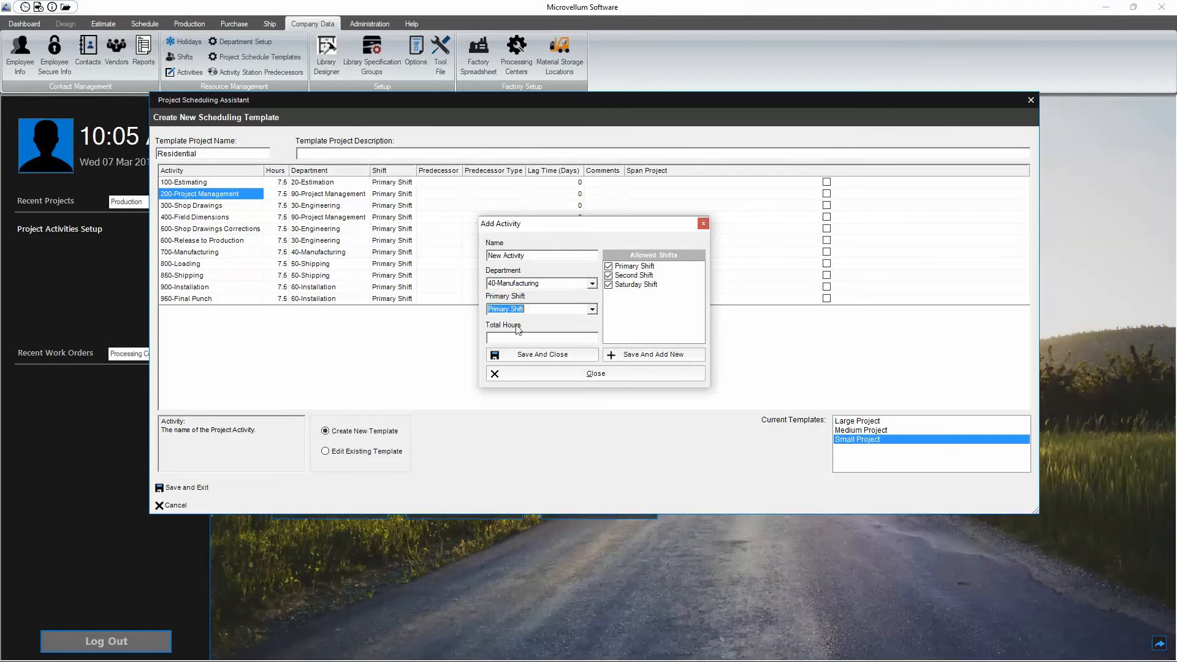
pyautogui.click(563, 334)
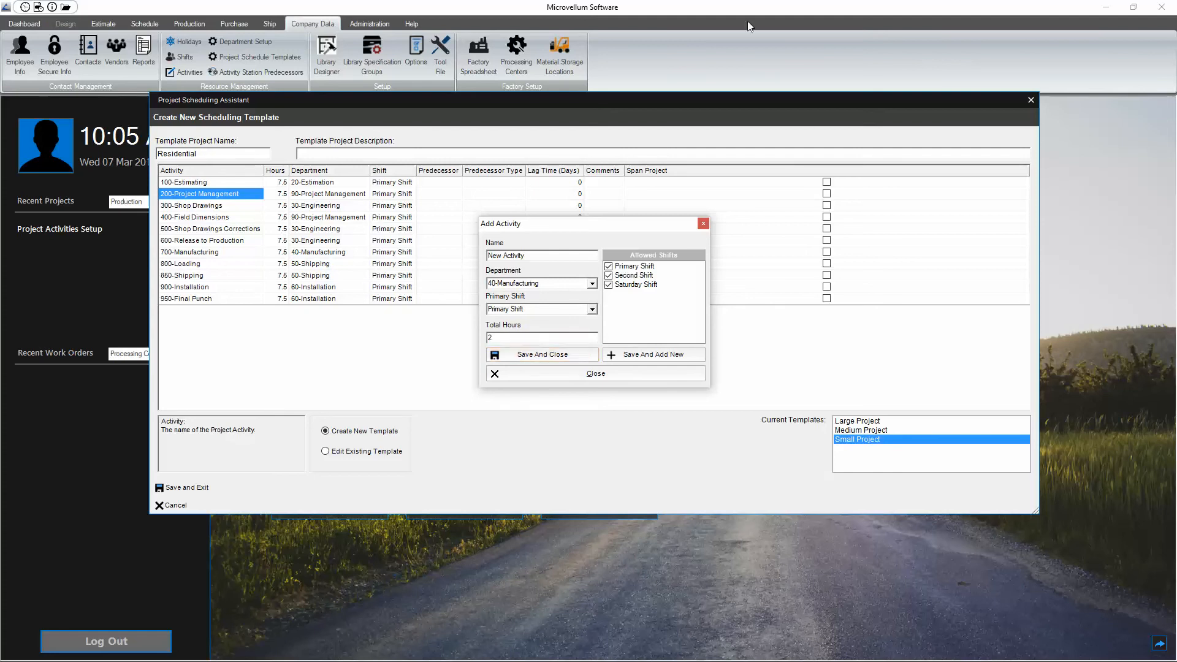
pyautogui.click(538, 360)
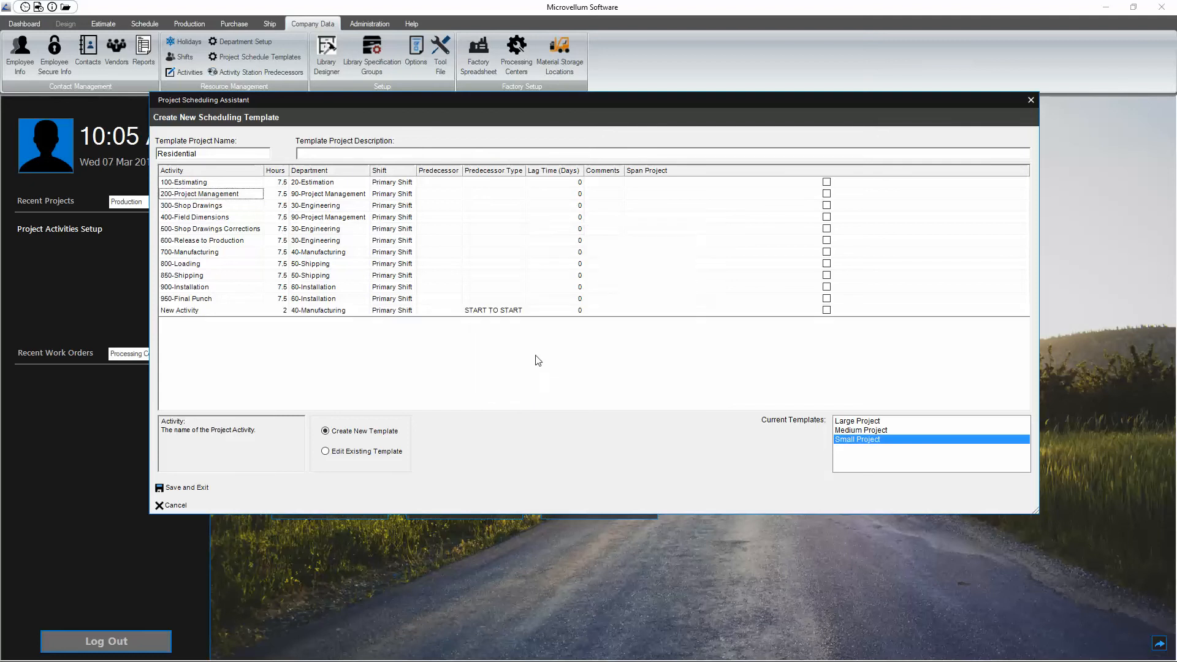
pyautogui.click(231, 312)
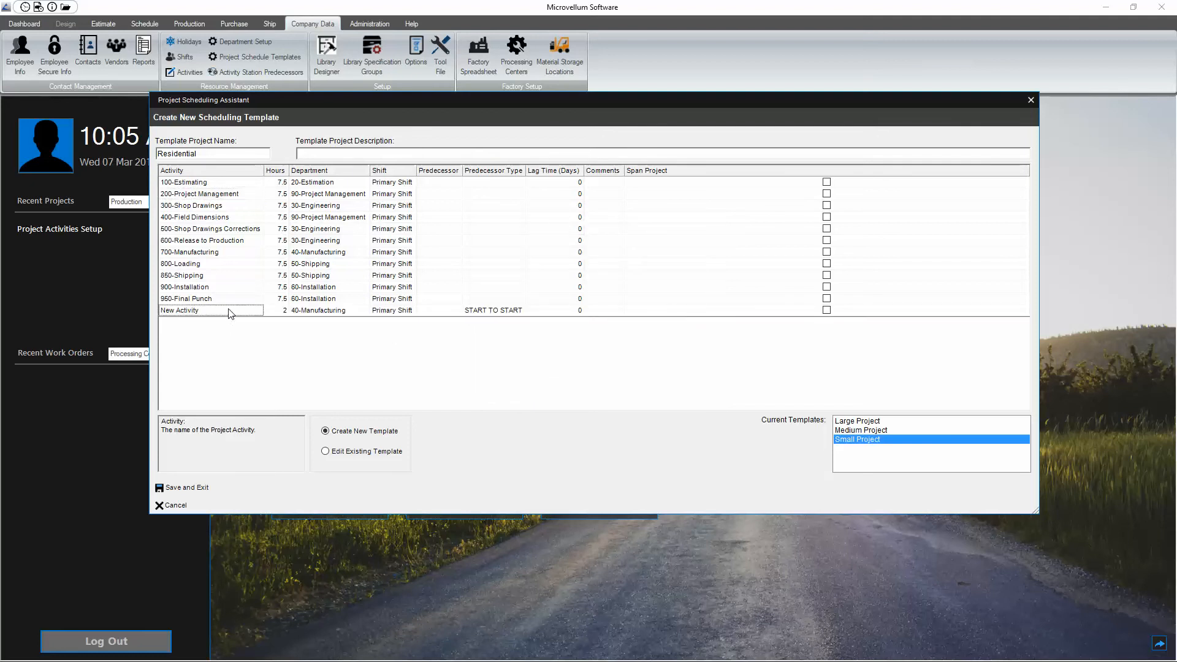
pyautogui.click(503, 311)
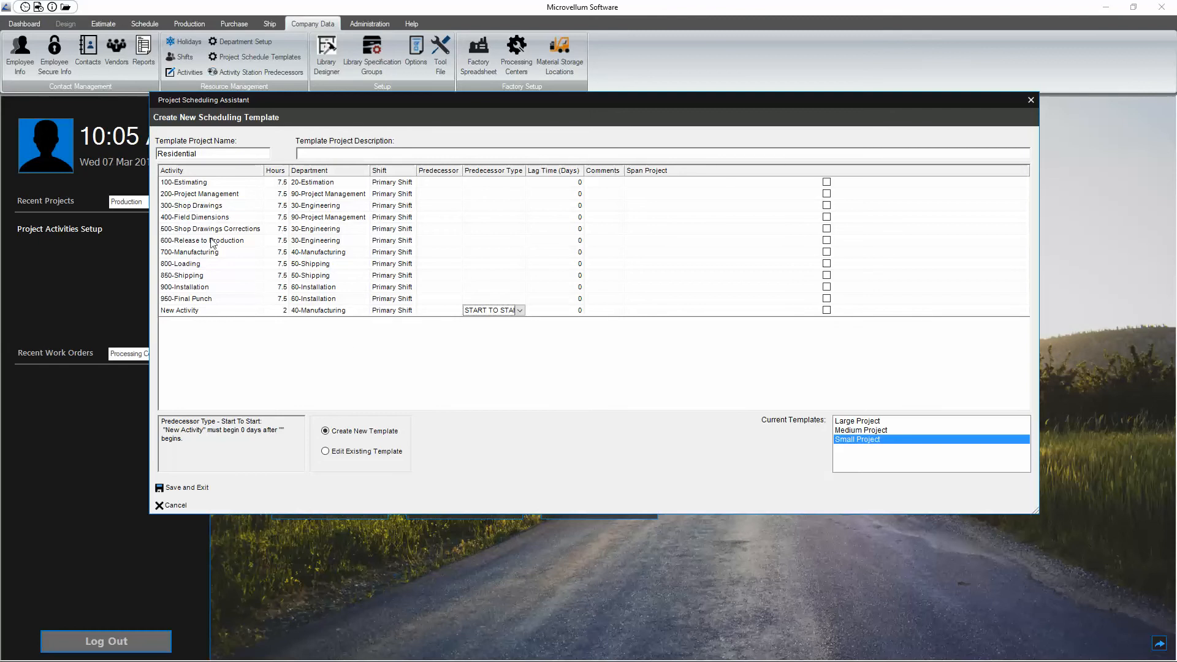
pyautogui.click(390, 183)
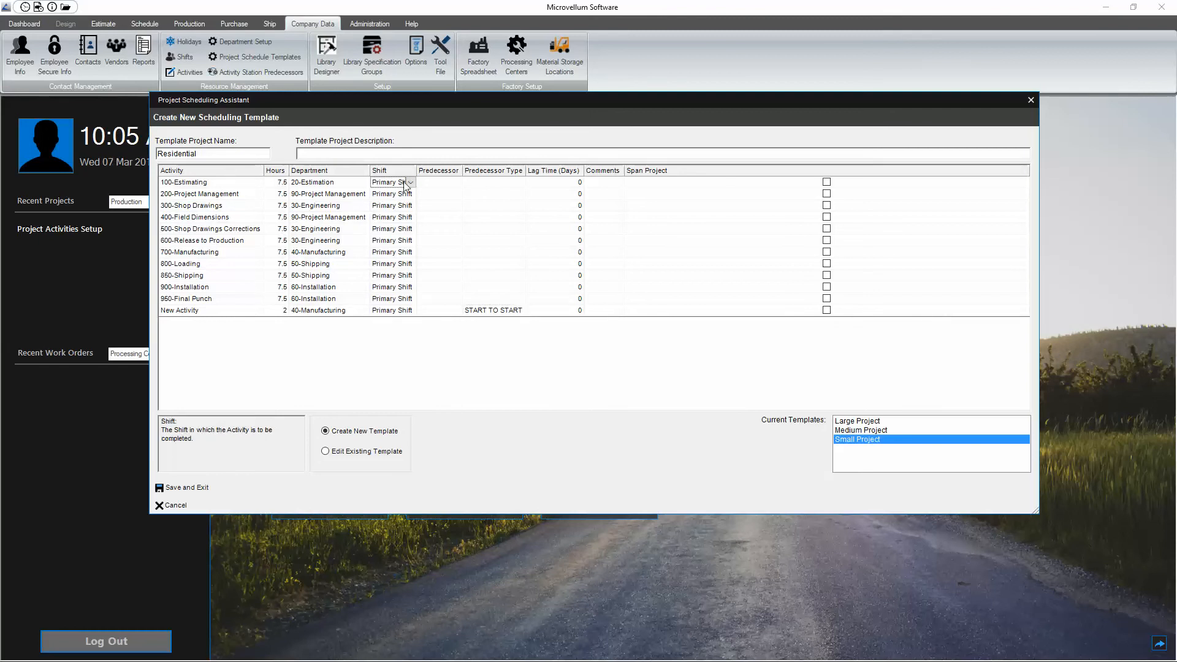
pyautogui.click(448, 187)
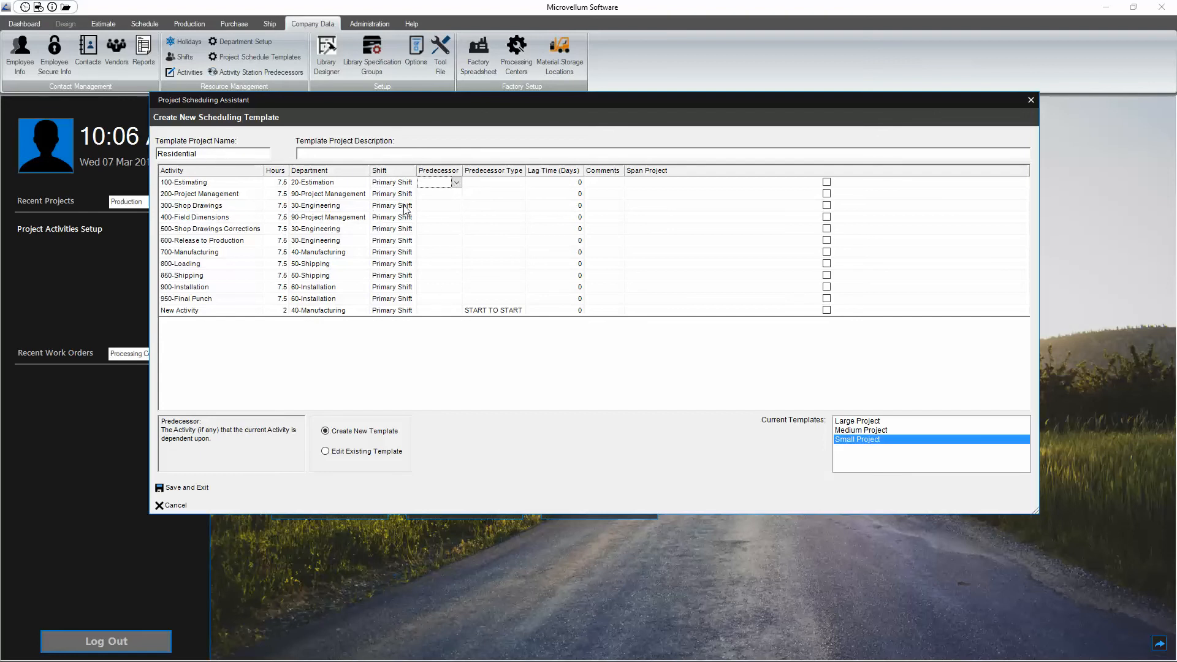
# Step: Make 300-Shop Drawings the predecessor of the 400-Field Dimensions activity, with predecessor type Finish To Start
pyautogui.click(428, 231)
pyautogui.click(436, 219)
pyautogui.click(445, 207)
pyautogui.click(457, 217)
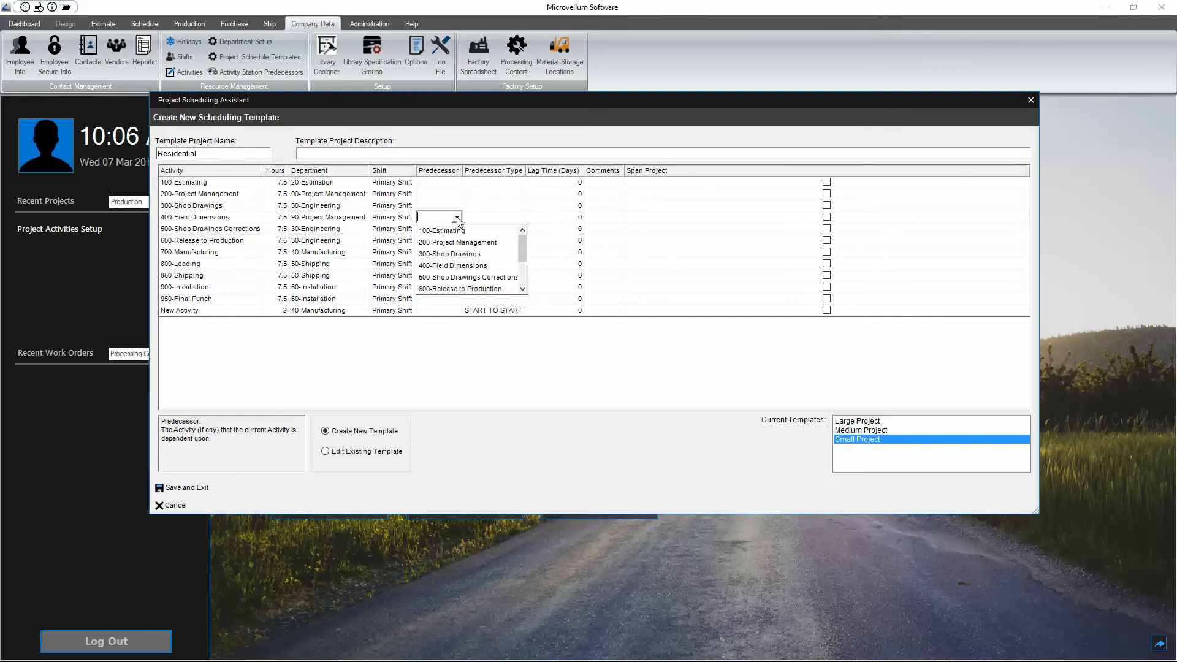
pyautogui.click(458, 254)
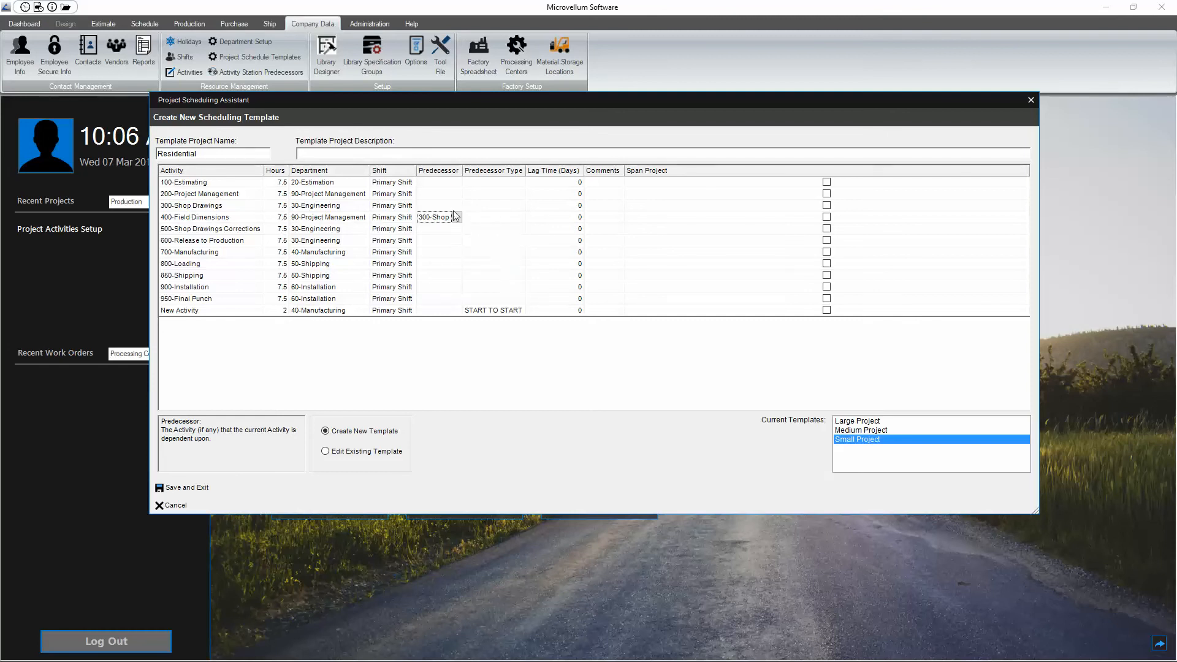
pyautogui.click(493, 217)
pyautogui.click(520, 217)
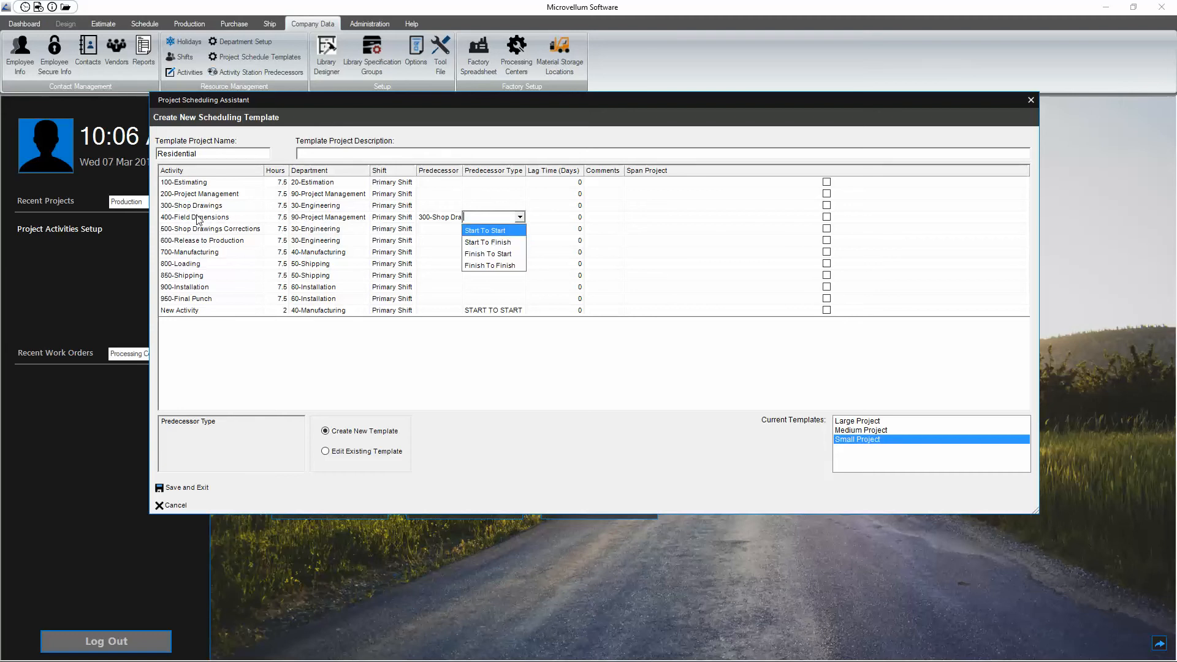
pyautogui.click(485, 253)
# Step: Set the lag time of 400-Field Dimensions to 14 days and save the new template
pyautogui.click(534, 220)
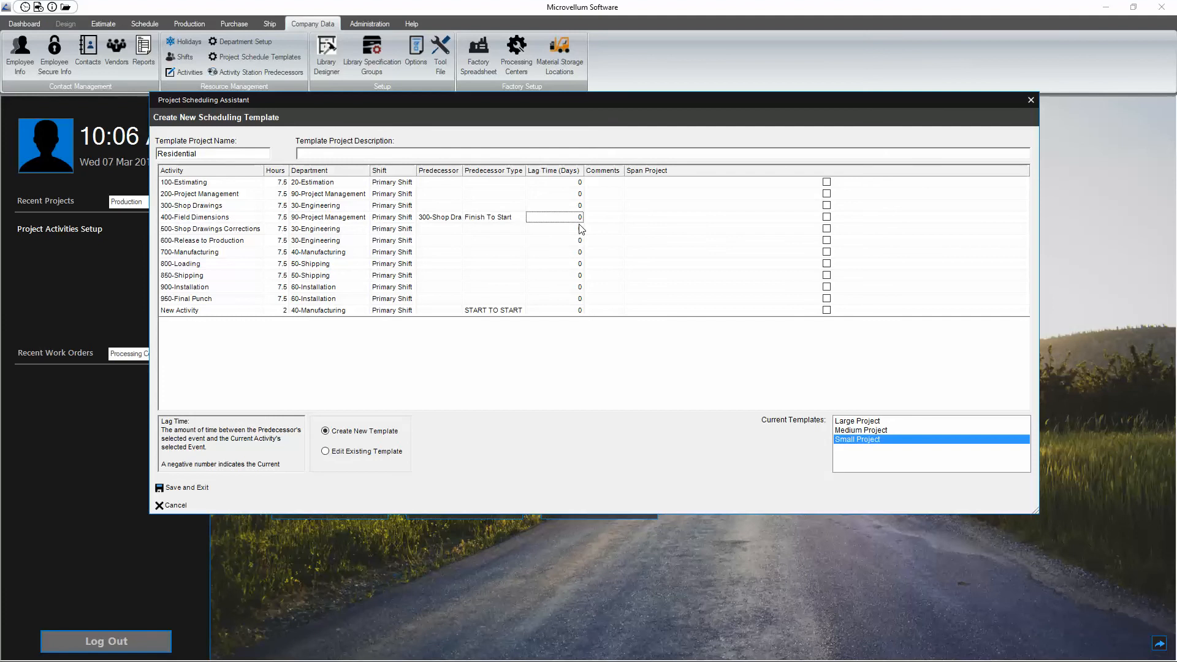
pyautogui.write('14')
pyautogui.click(607, 216)
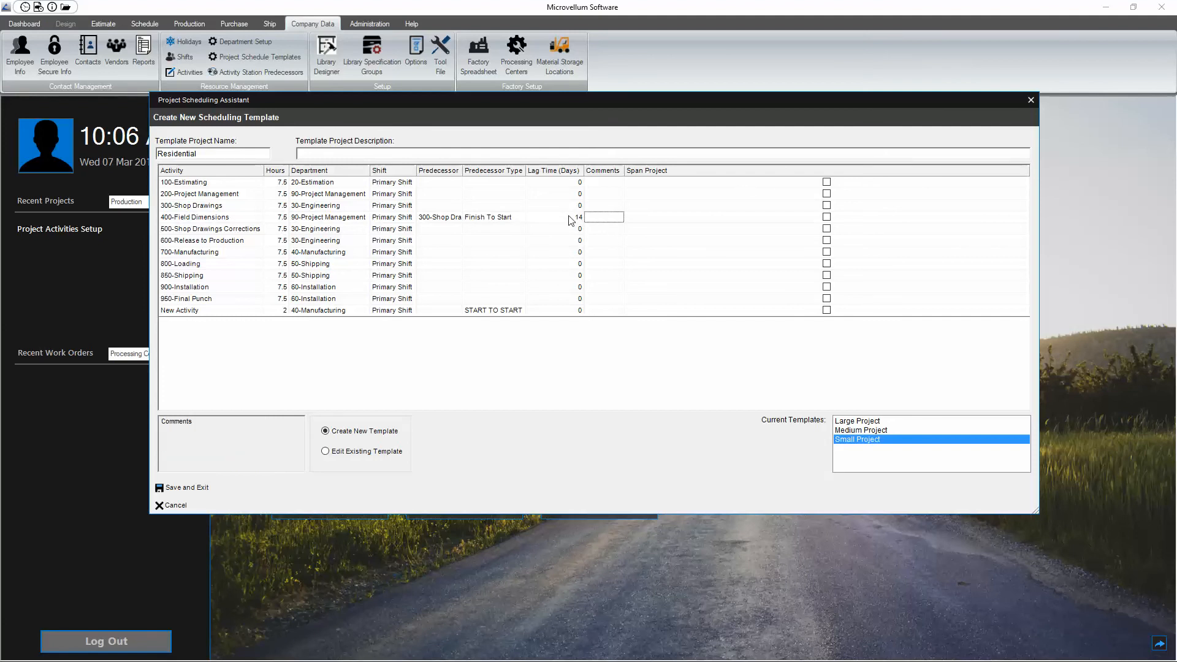
pyautogui.click(570, 217)
pyautogui.click(608, 218)
pyautogui.click(660, 219)
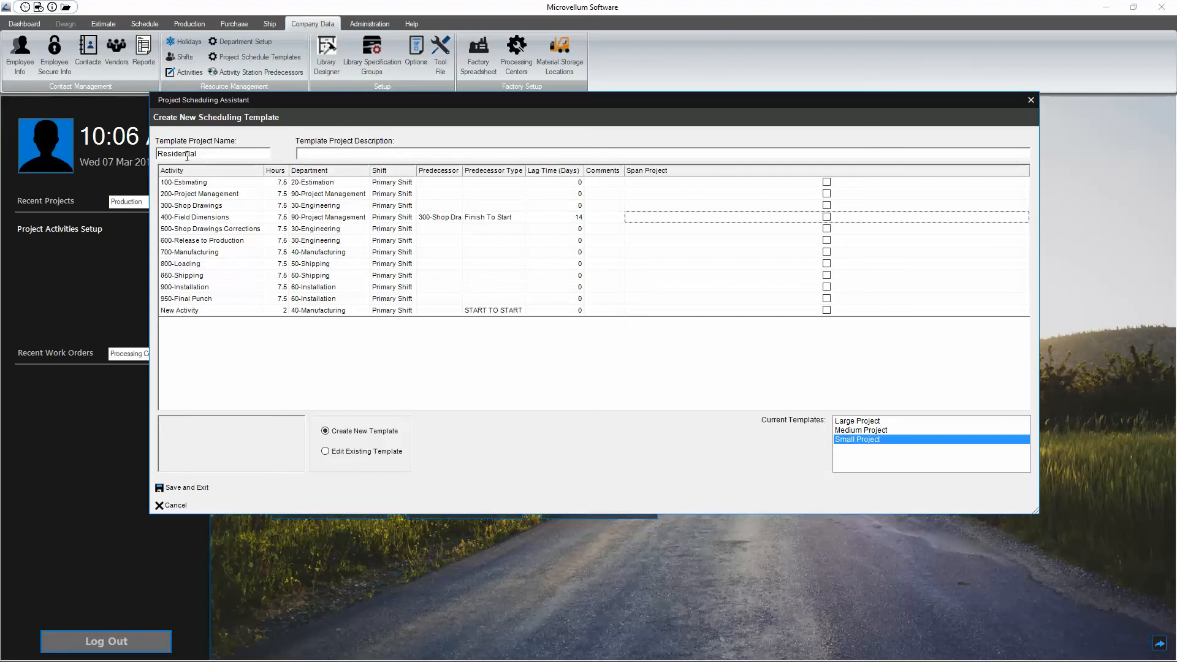
pyautogui.click(175, 488)
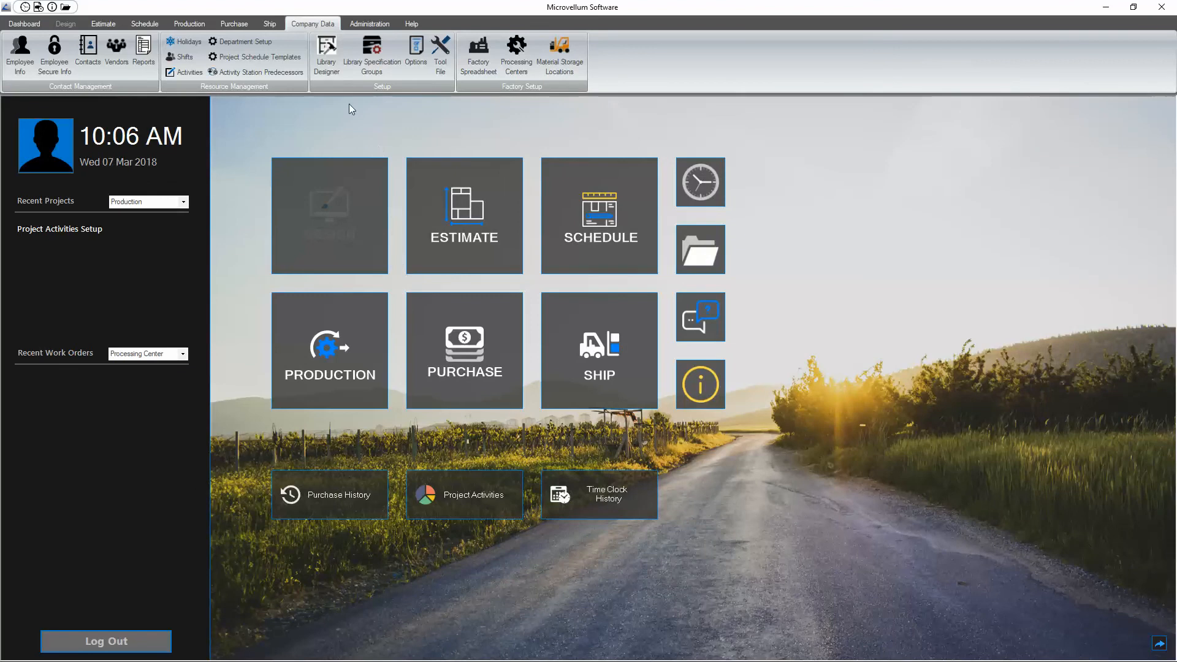
# Step: Reopen the project schedule templates for editing, review the activities of Large Project and Residential, and save and exit
pyautogui.click(238, 56)
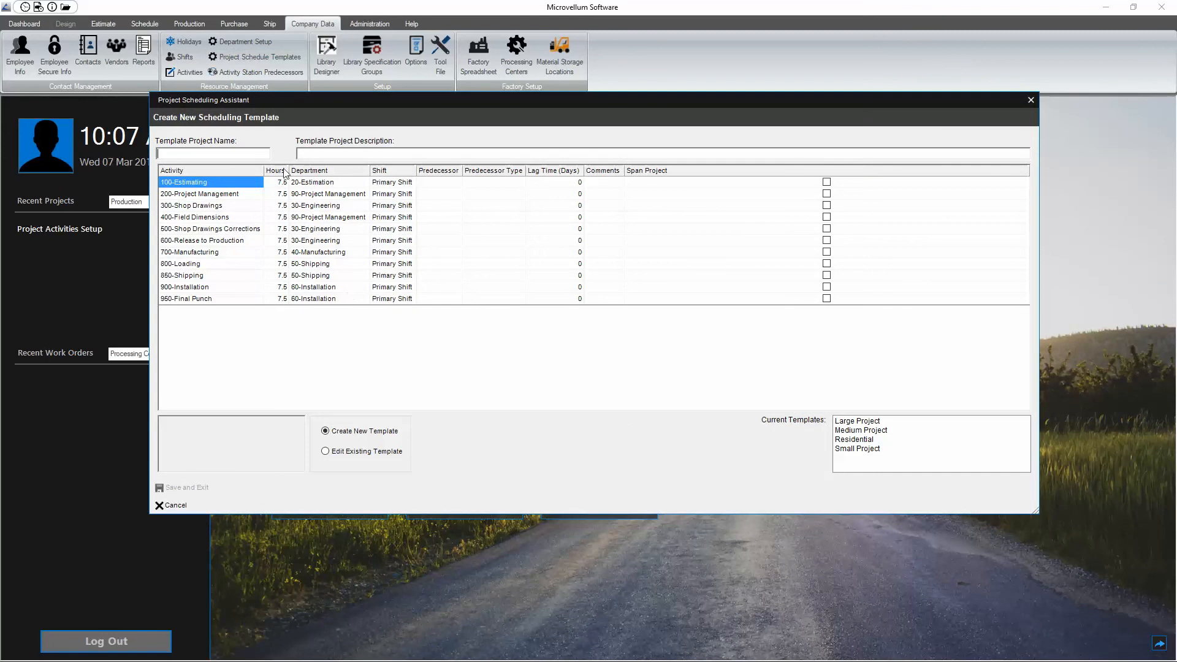
pyautogui.click(862, 440)
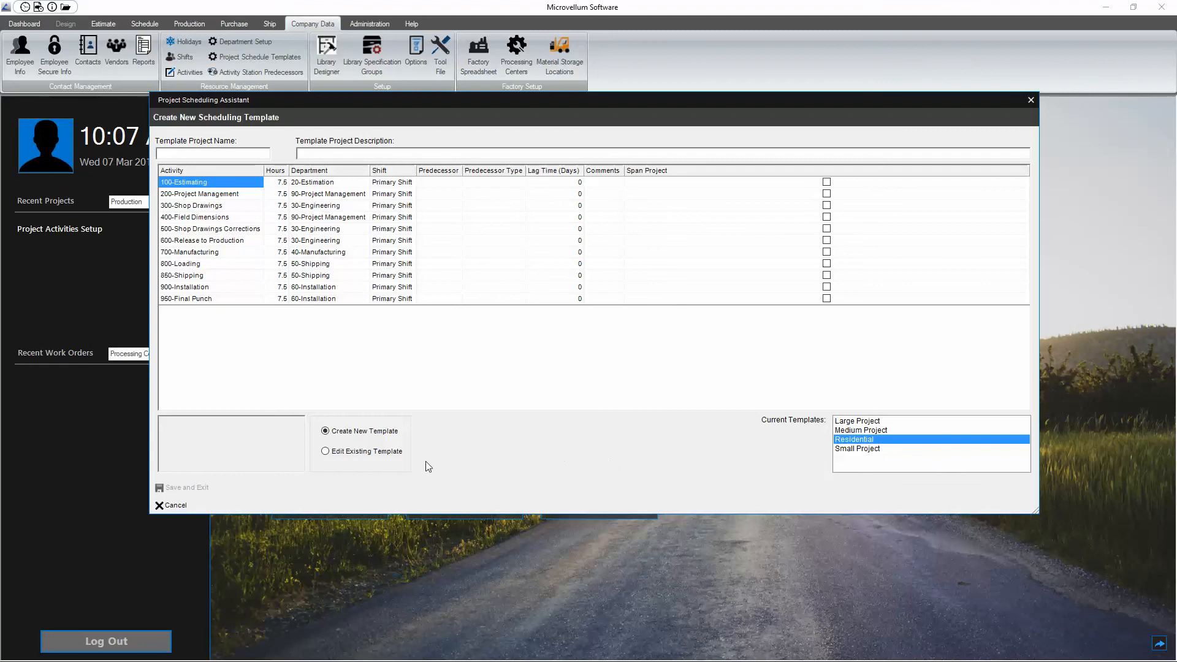
pyautogui.click(353, 452)
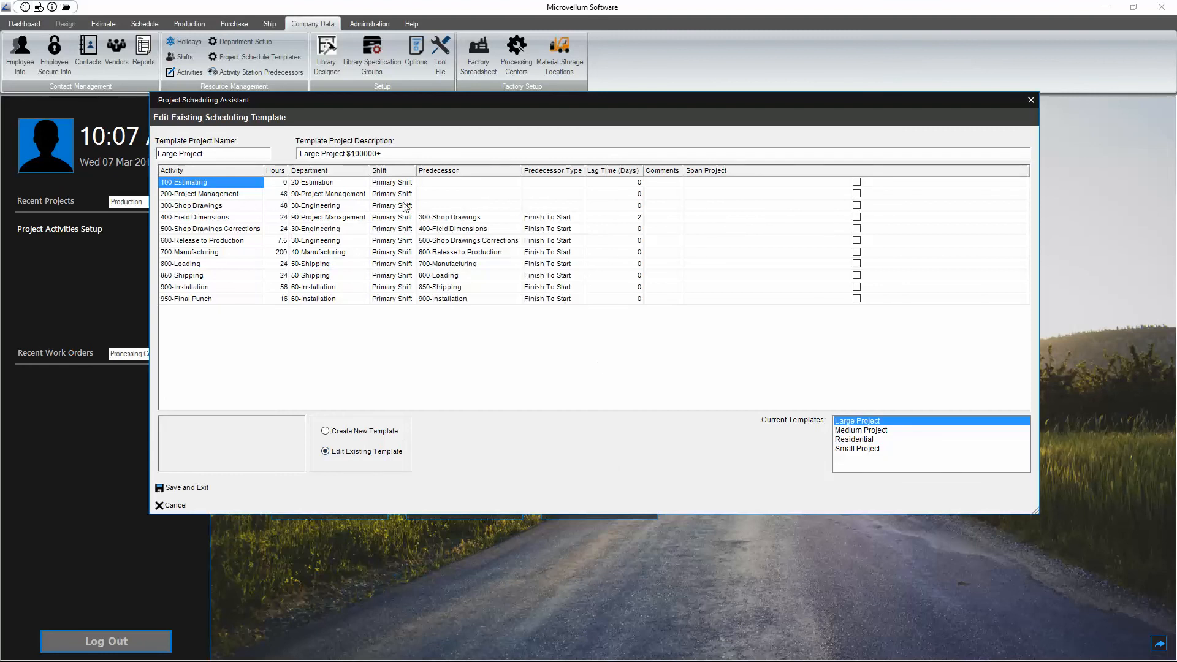
pyautogui.click(204, 299)
pyautogui.click(205, 207)
pyautogui.click(204, 276)
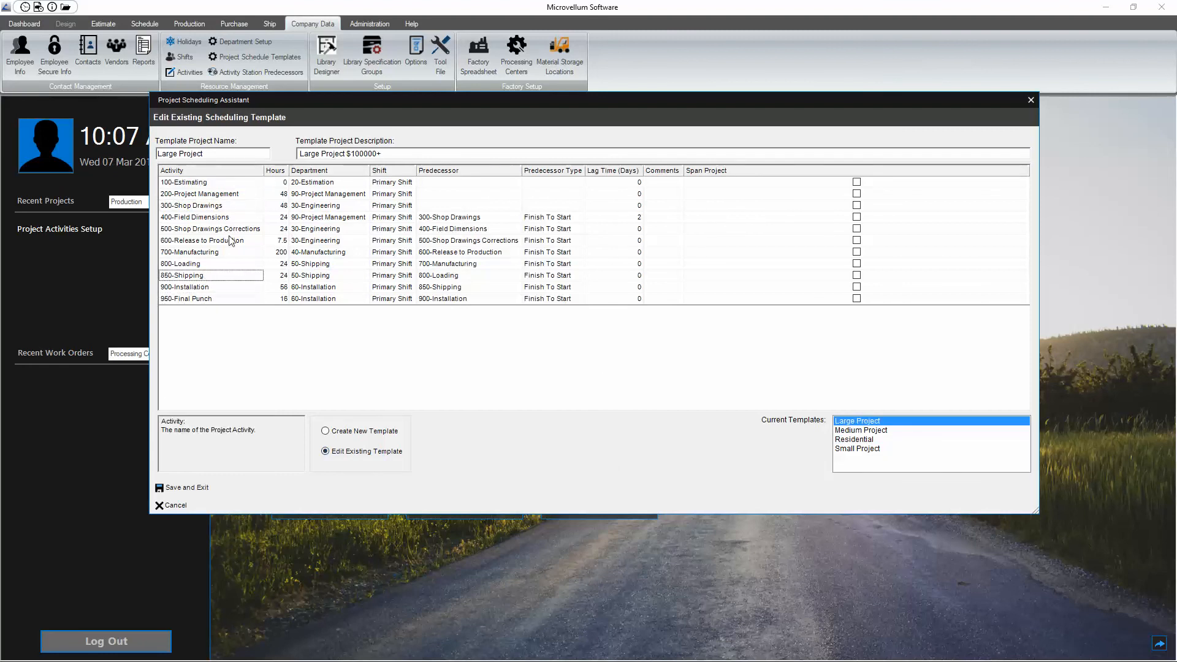
pyautogui.click(863, 440)
pyautogui.click(221, 310)
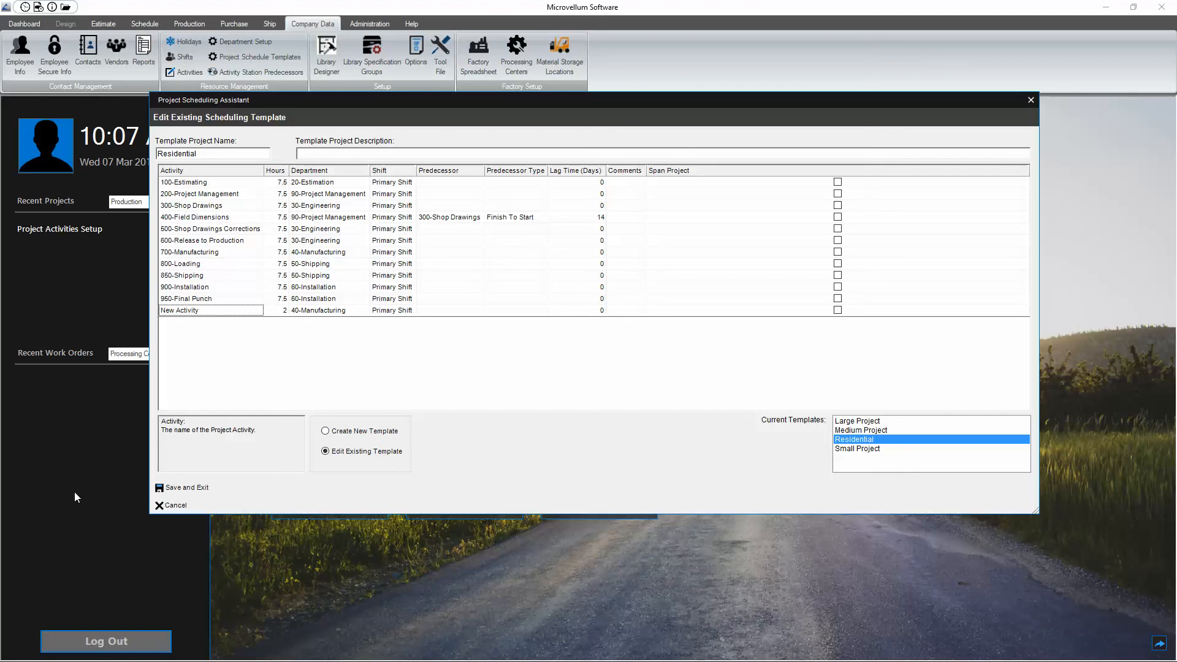
pyautogui.click(201, 488)
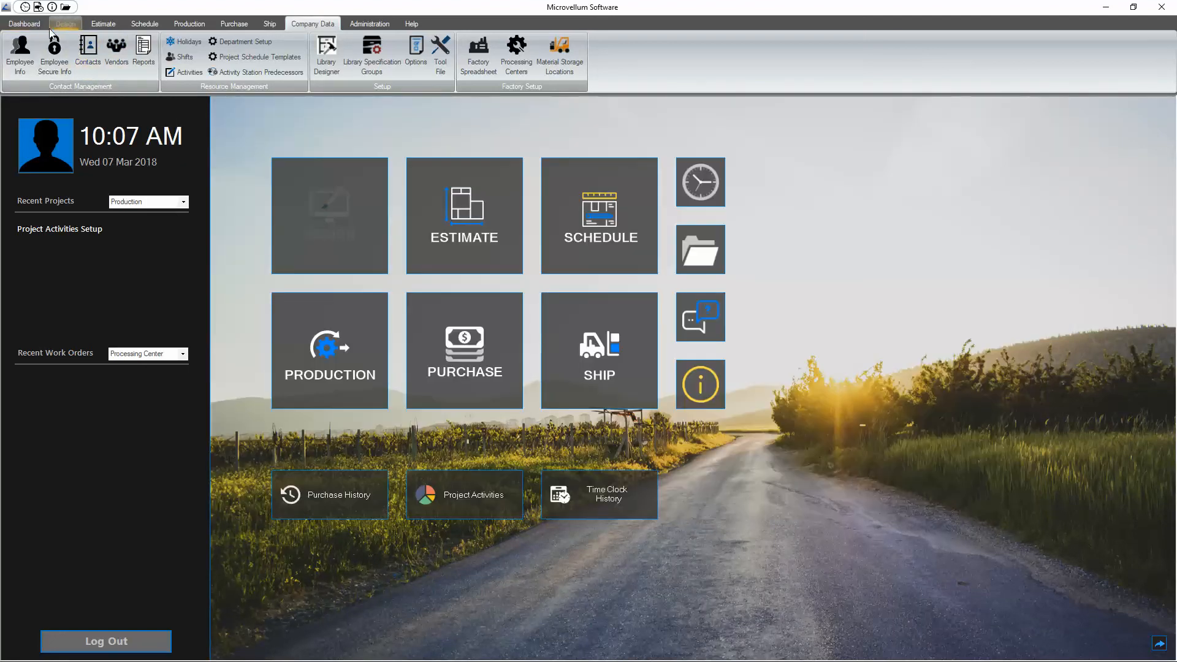
# Step: Open the scheduling setup for Test SMA Project, view the Medium Project, Residential and Test SMA Project activity lists, and cancel
pyautogui.click(144, 23)
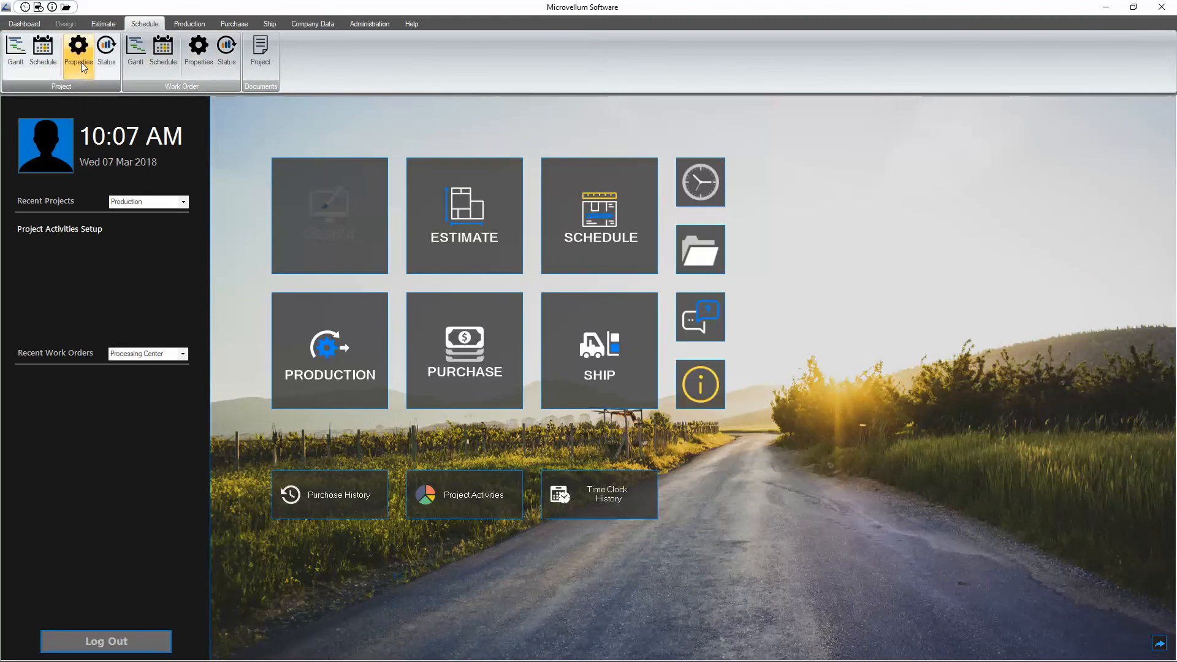
pyautogui.click(43, 55)
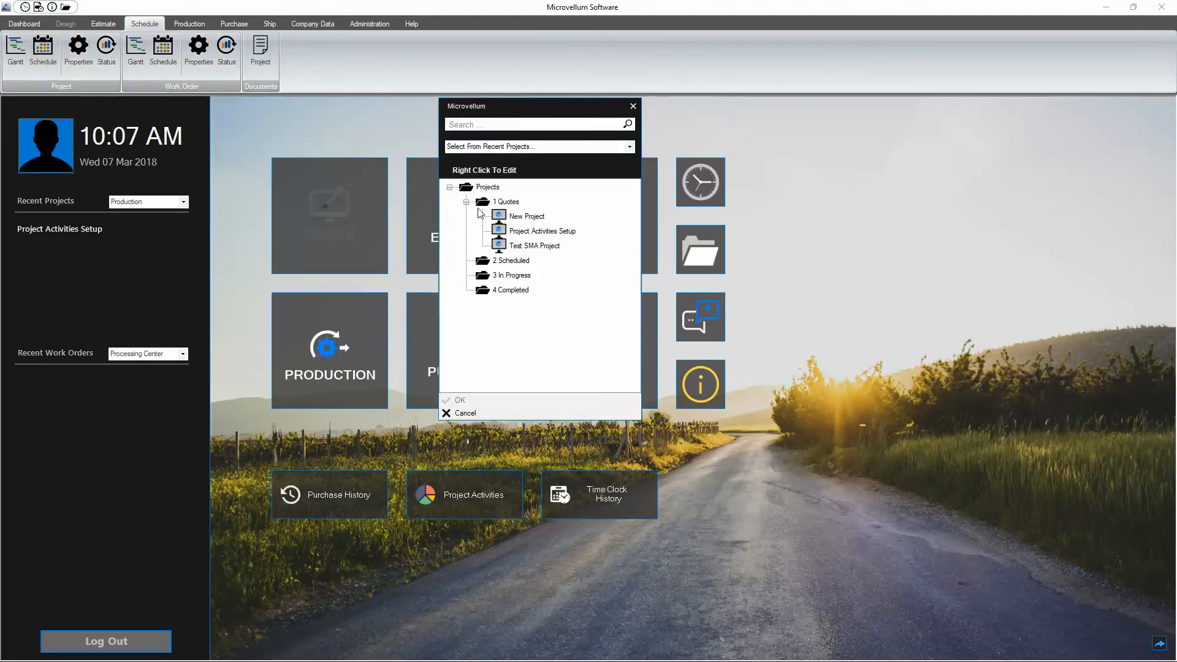
pyautogui.doubleClick(529, 246)
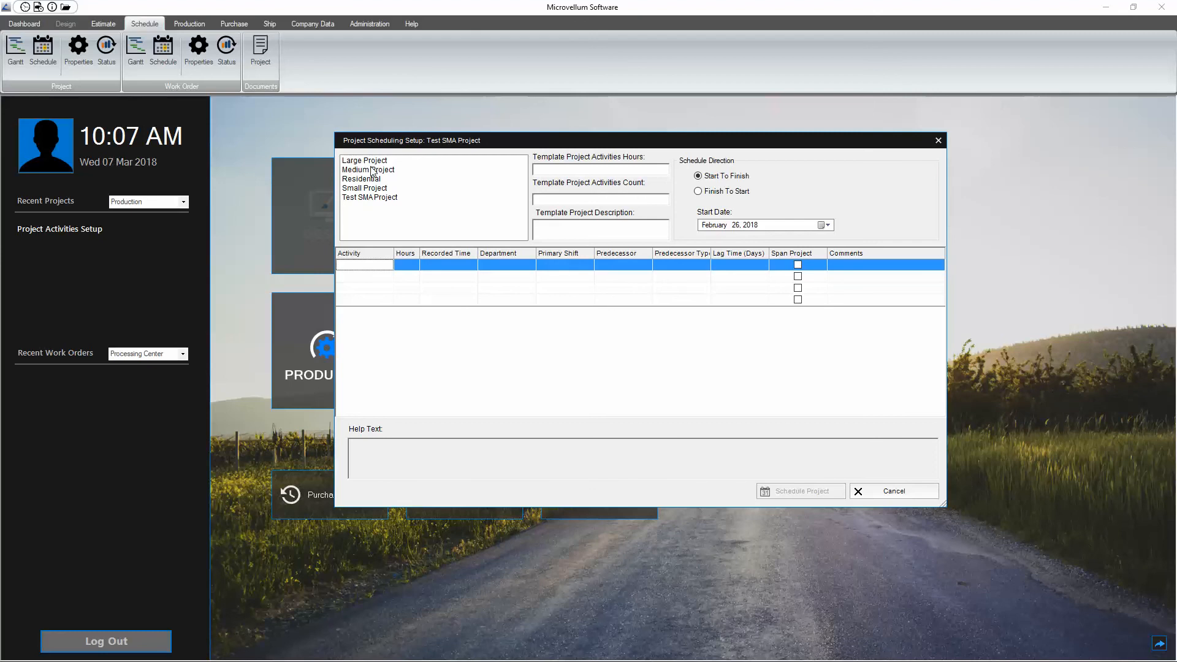
pyautogui.click(370, 169)
pyautogui.click(371, 179)
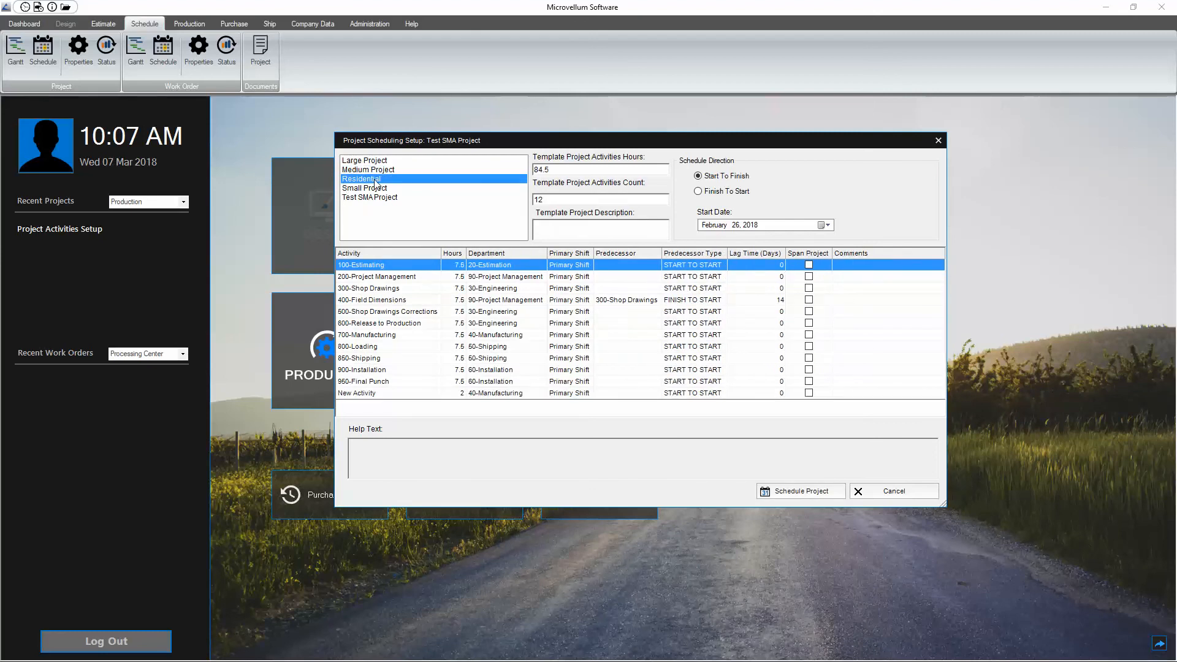
pyautogui.click(373, 197)
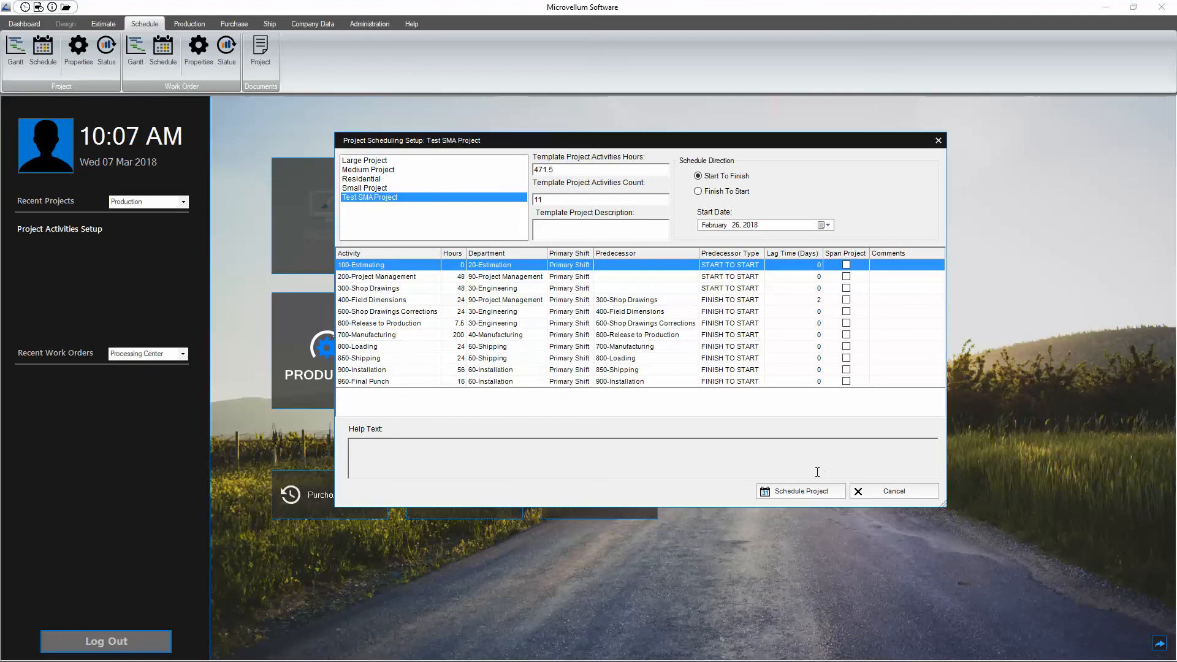
pyautogui.click(899, 490)
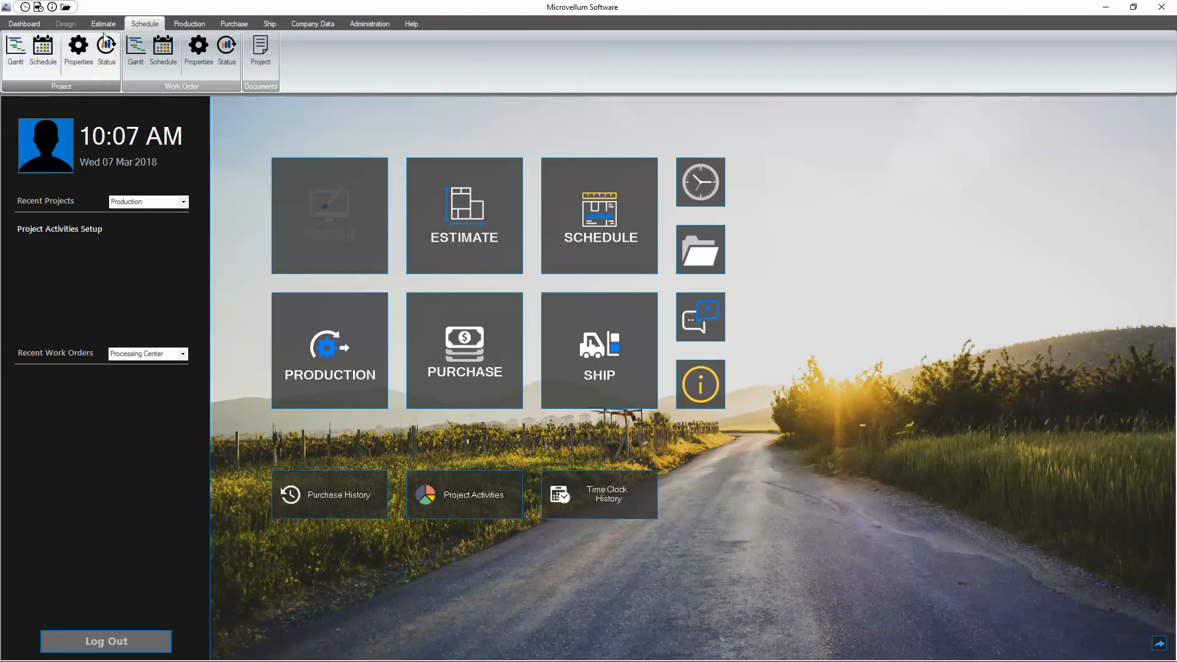
# Step: Open the Time Clock and sign in with the employee password
pyautogui.click(702, 190)
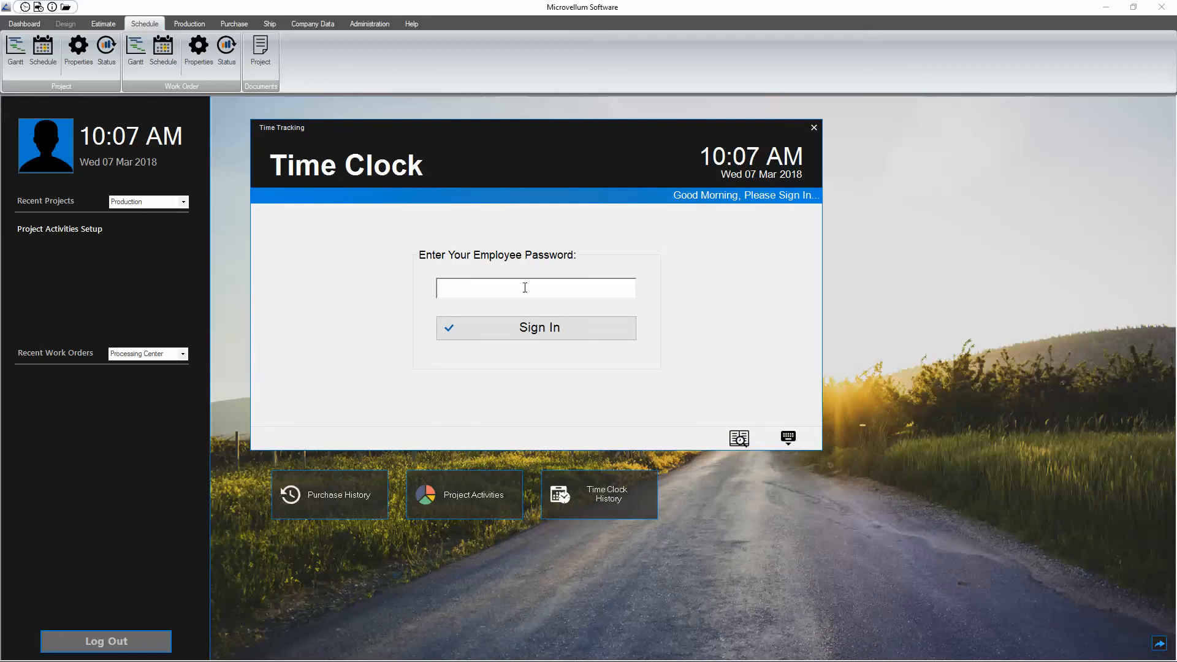
pyautogui.write('**')
pyautogui.press('Return')
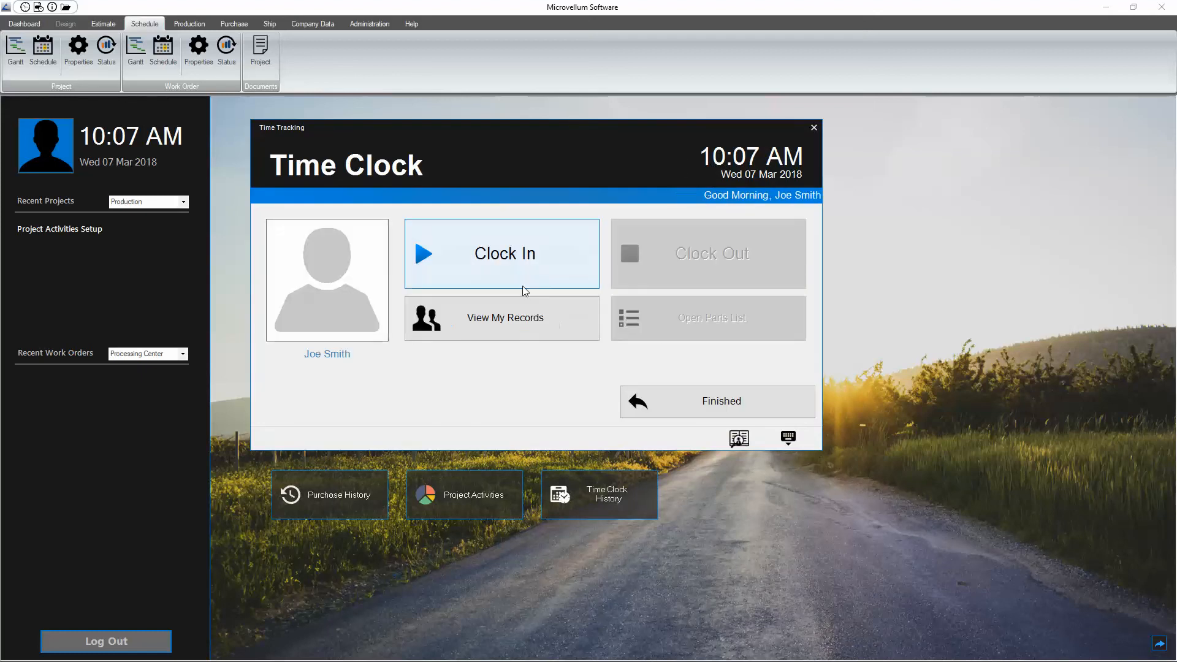
# Step: Clock in to a project task: the 100-Estimating activity of Project Activities Setup on the Primary Shift
pyautogui.click(527, 252)
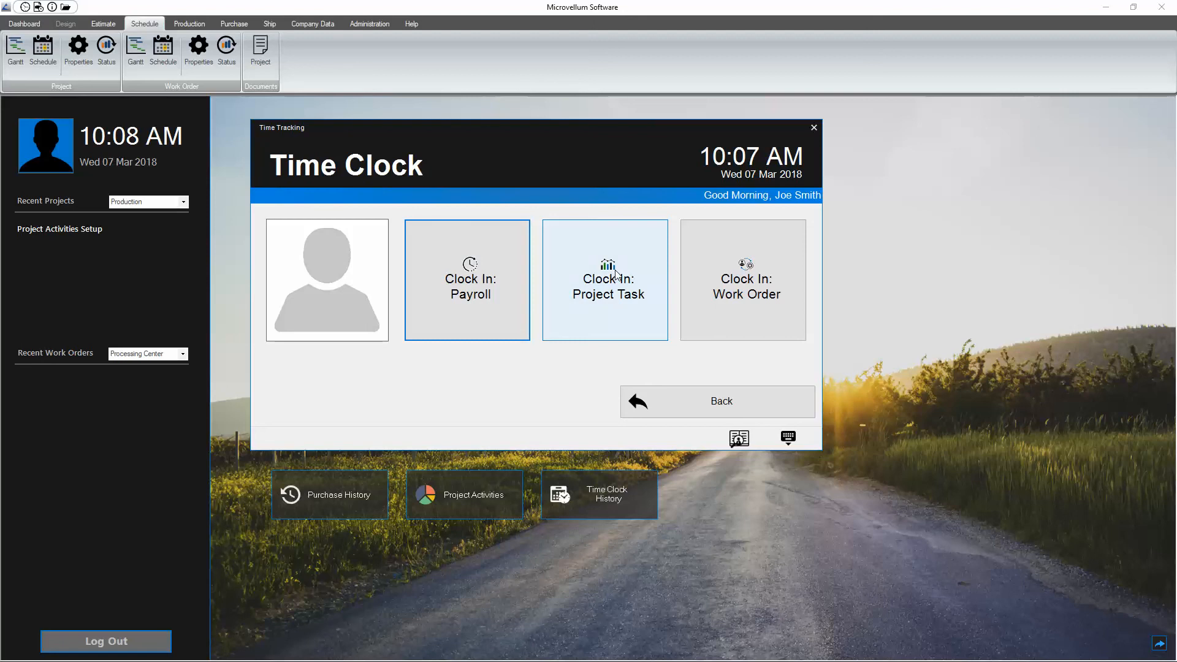
pyautogui.click(581, 270)
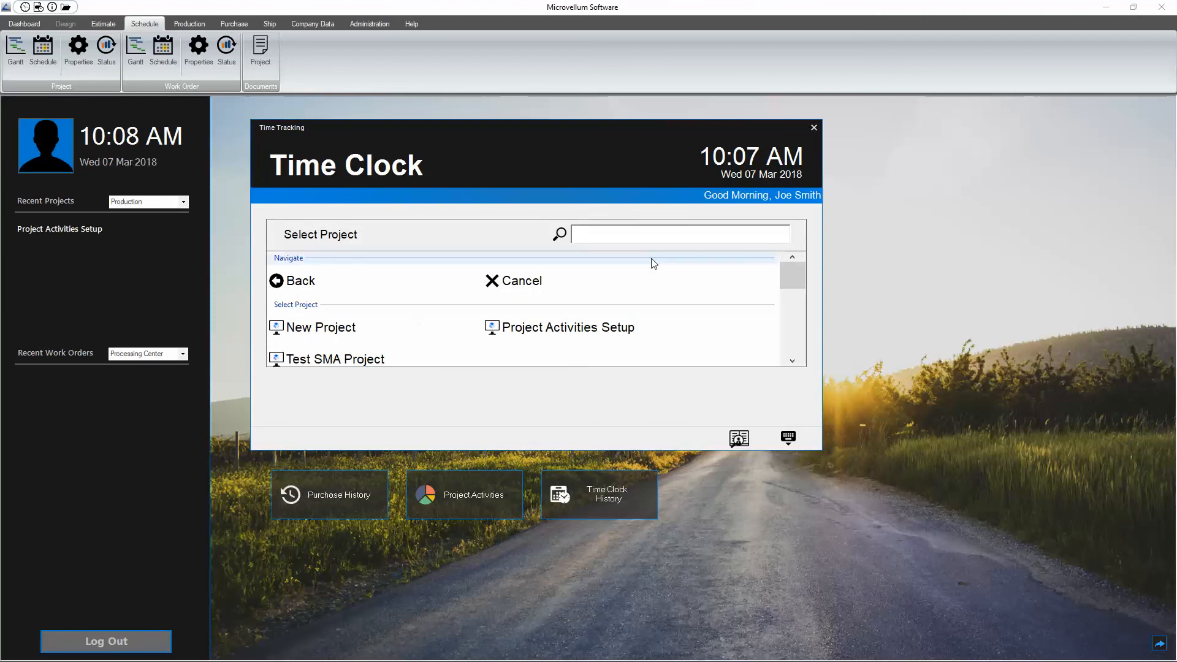
pyautogui.click(596, 227)
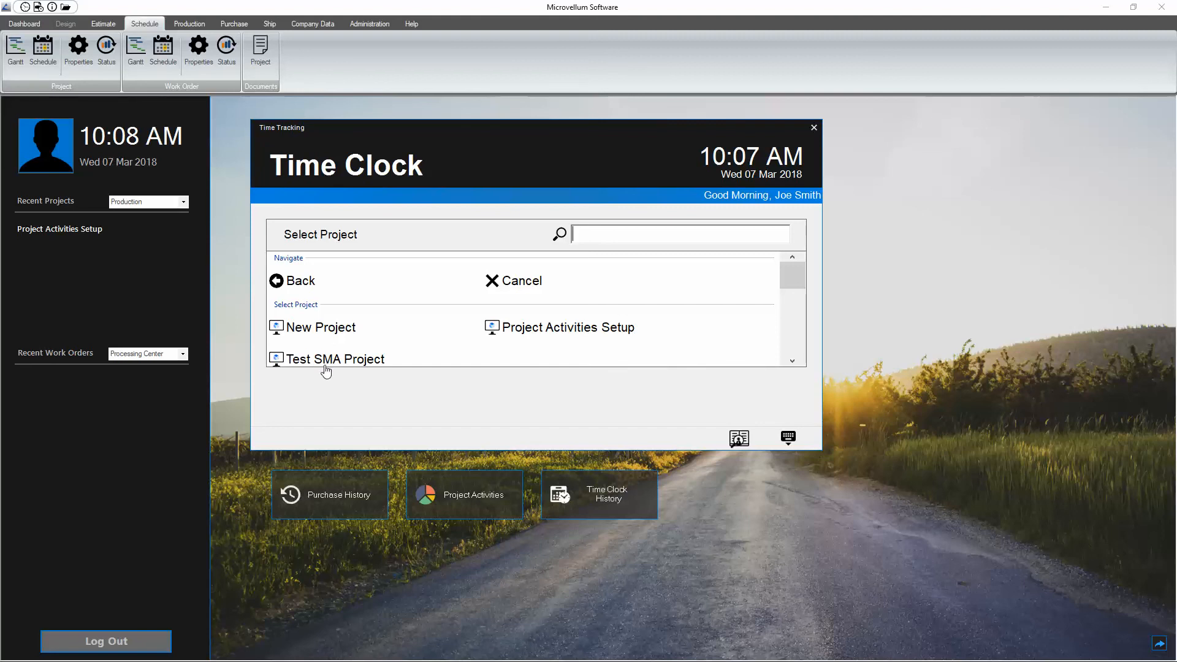
pyautogui.click(582, 330)
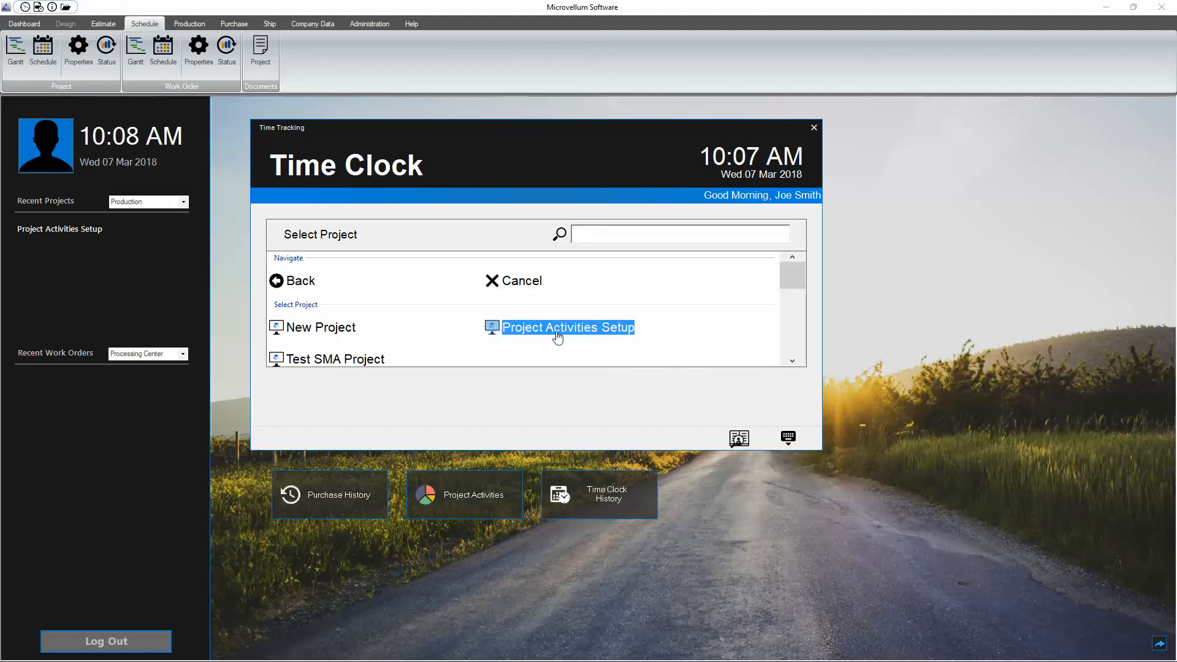
pyautogui.click(320, 332)
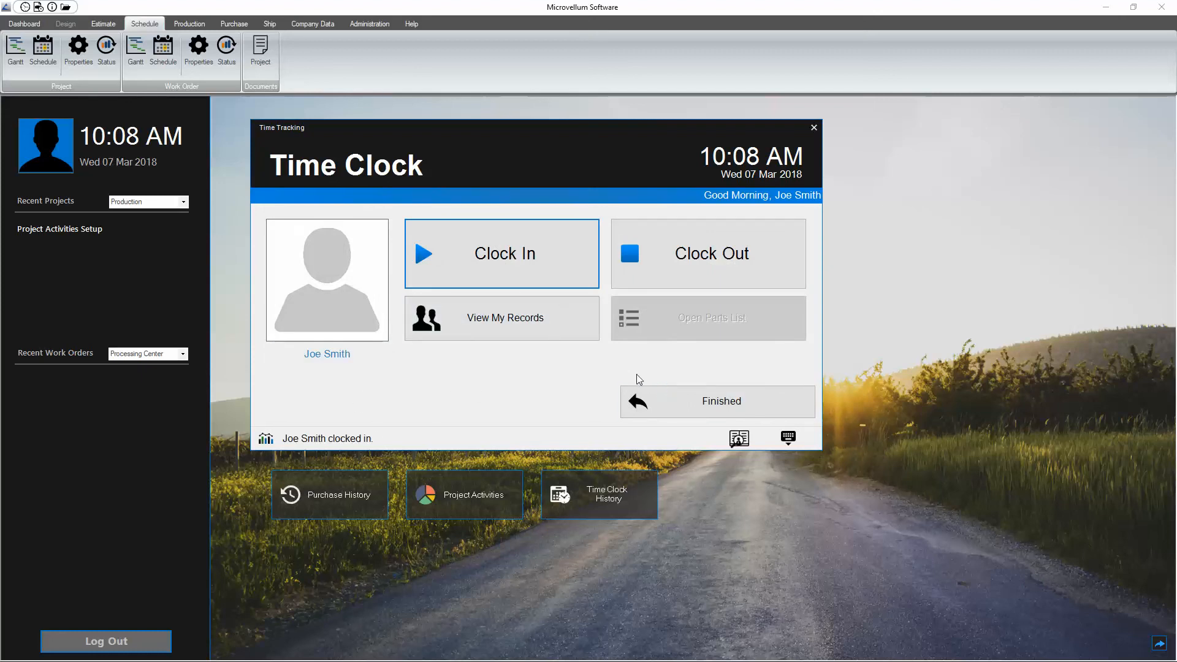
# Step: Open the clock-out list, mark the 100-Estimating record, and go back without clocking out
pyautogui.click(665, 255)
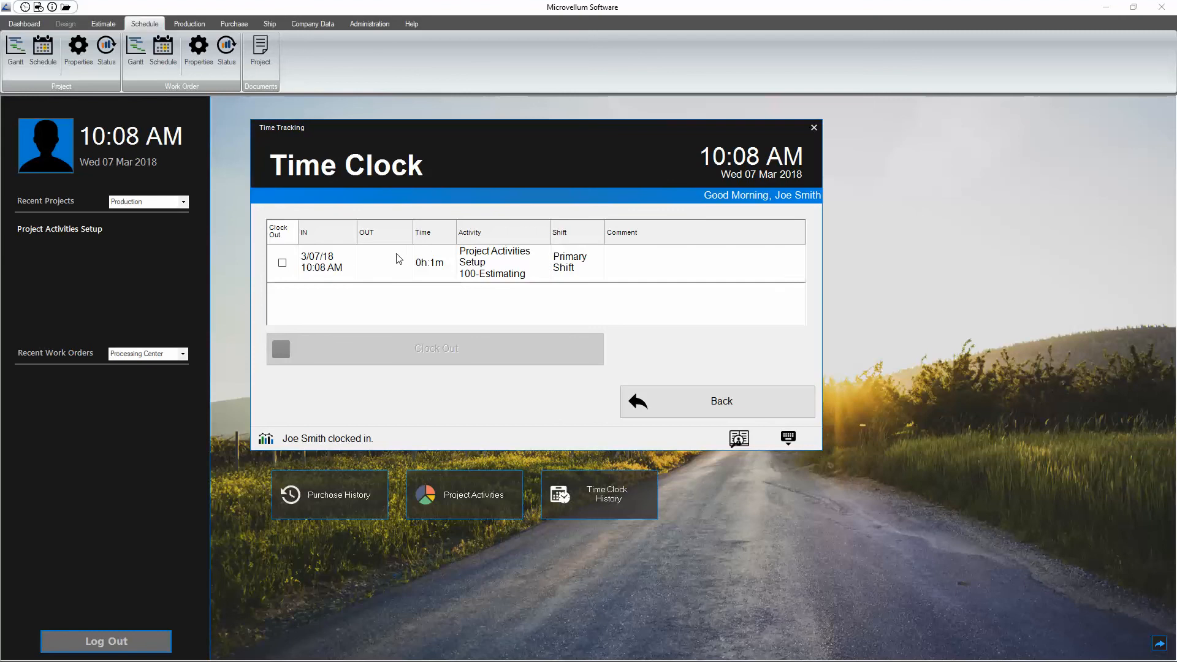
pyautogui.click(282, 263)
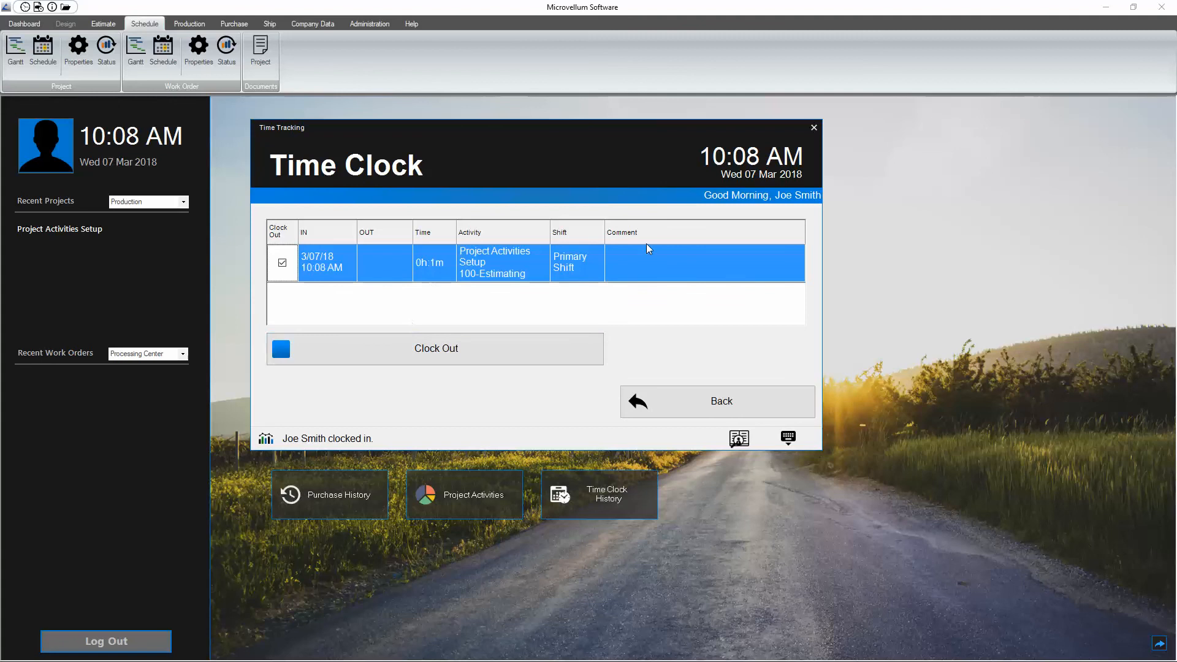
pyautogui.click(653, 399)
# Step: Clock in to the 400-Field Dimensions activity of Project Activities Setup on the Primary Shift and finish the time clock session
pyautogui.click(516, 264)
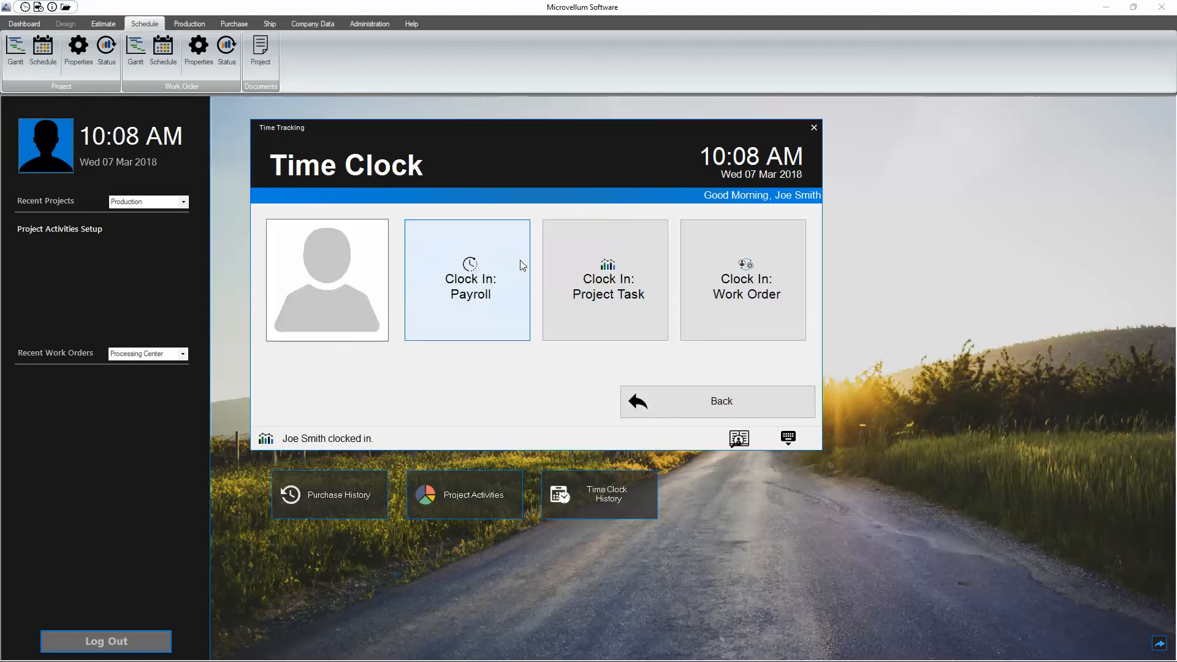
pyautogui.click(601, 277)
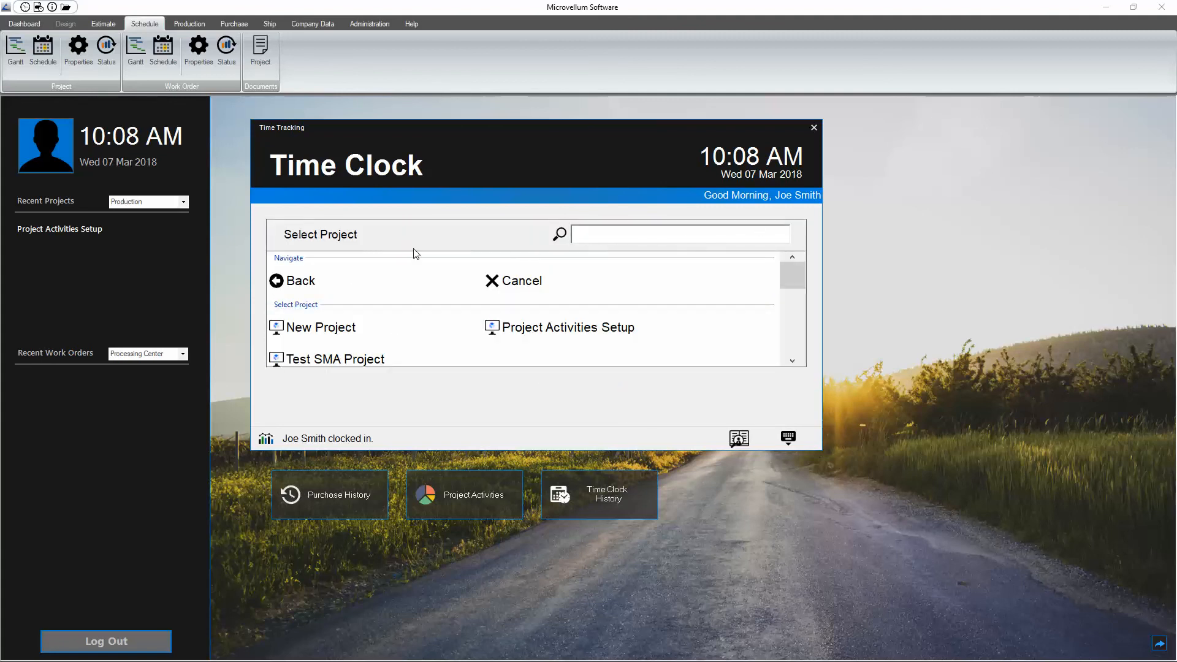
pyautogui.click(595, 335)
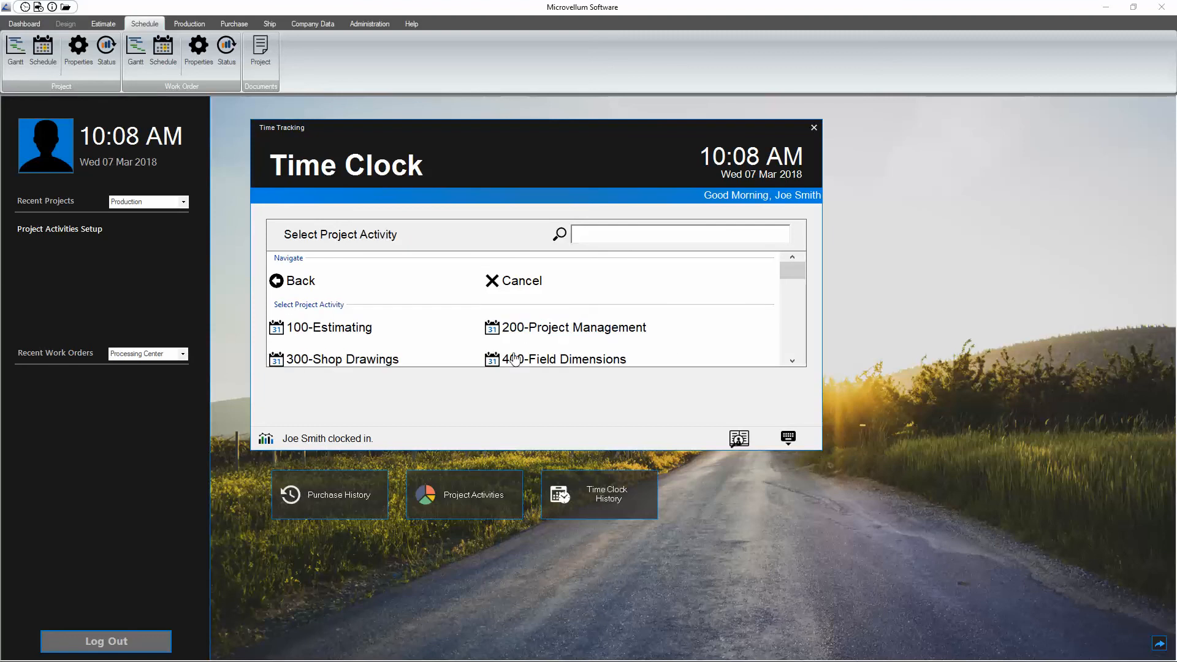
pyautogui.click(556, 365)
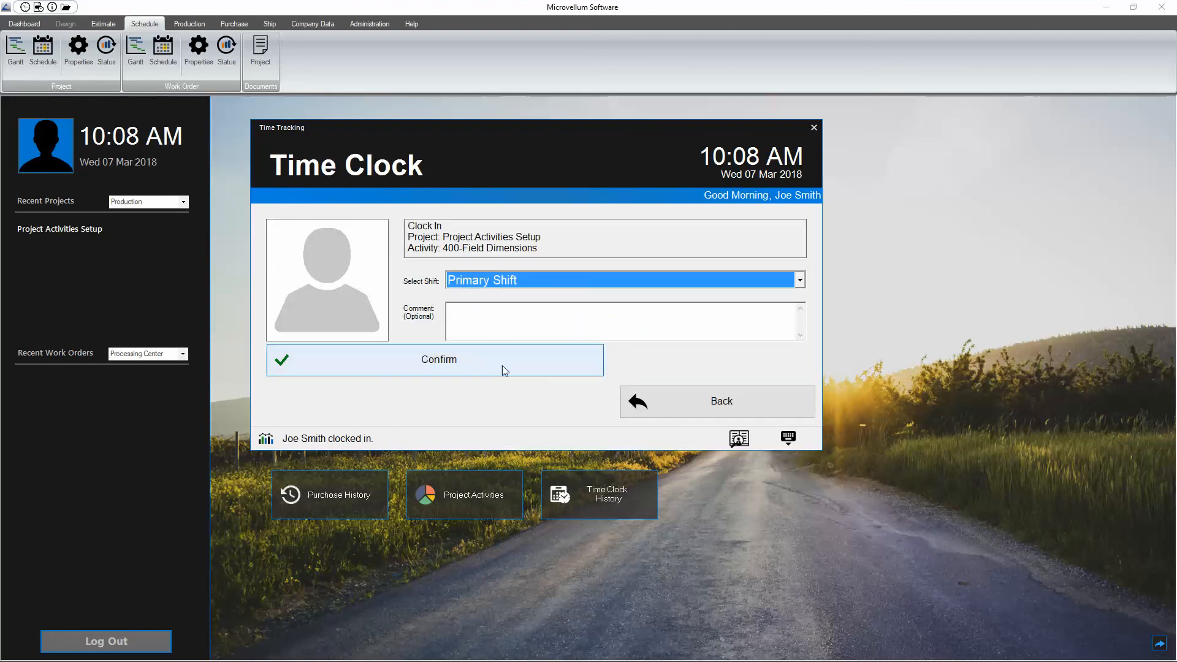
pyautogui.click(502, 365)
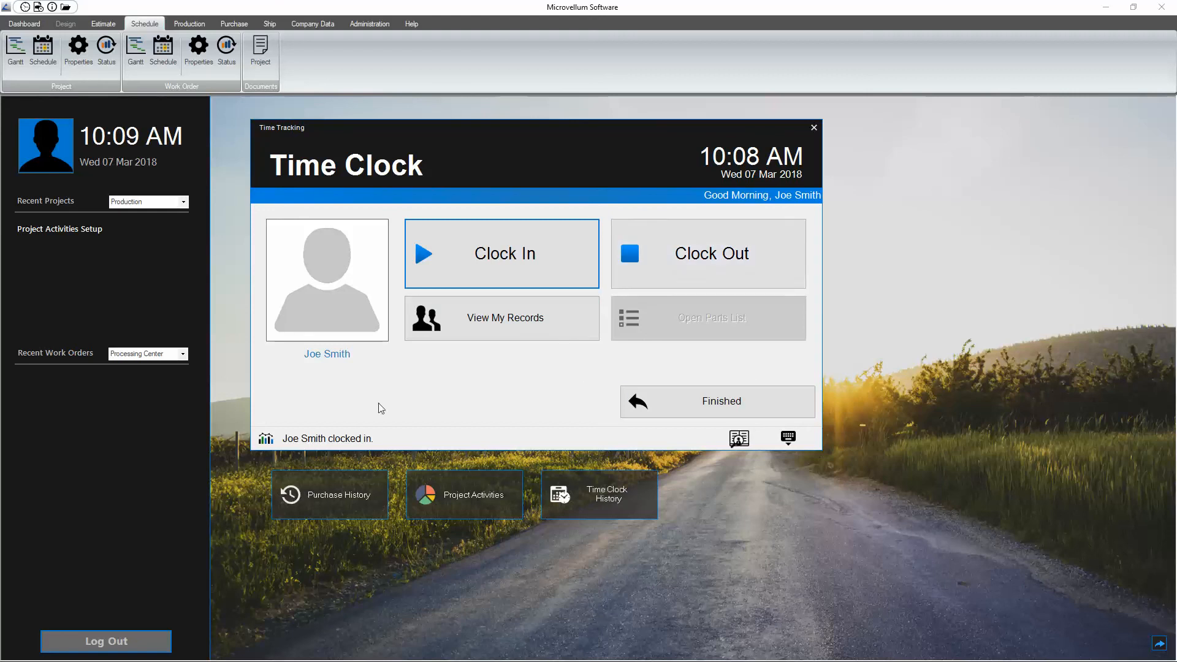
pyautogui.click(668, 409)
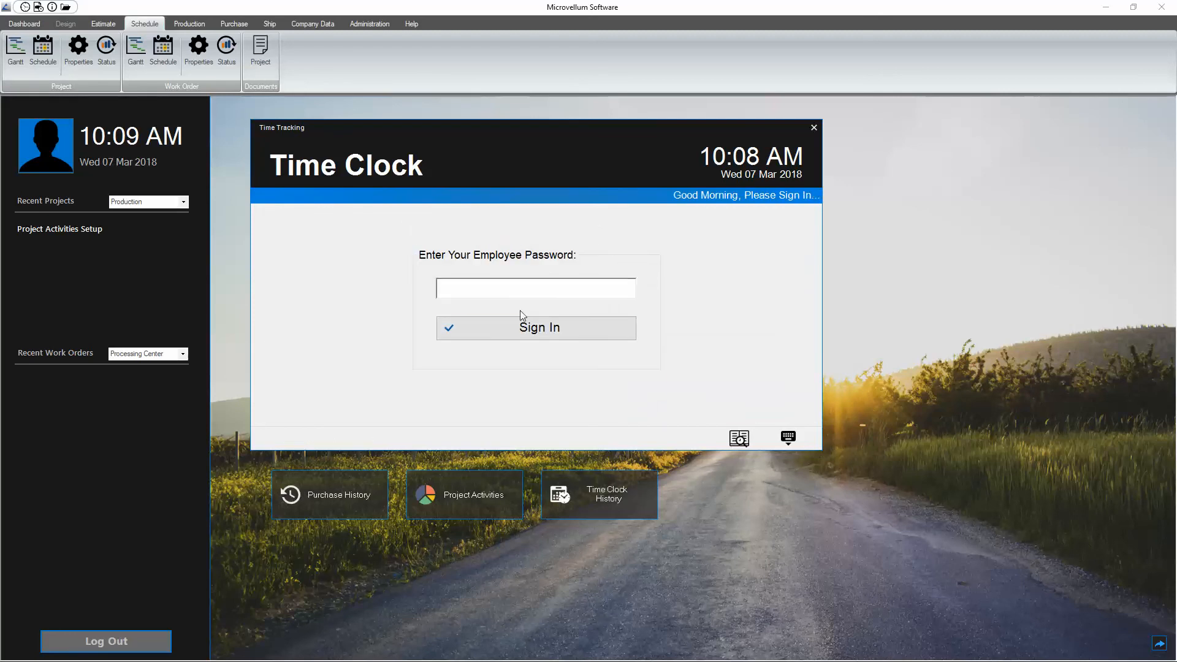
# Step: Sign back in with the employee password and mark the 400-Field Dimensions record for clocking out
pyautogui.press('Return')
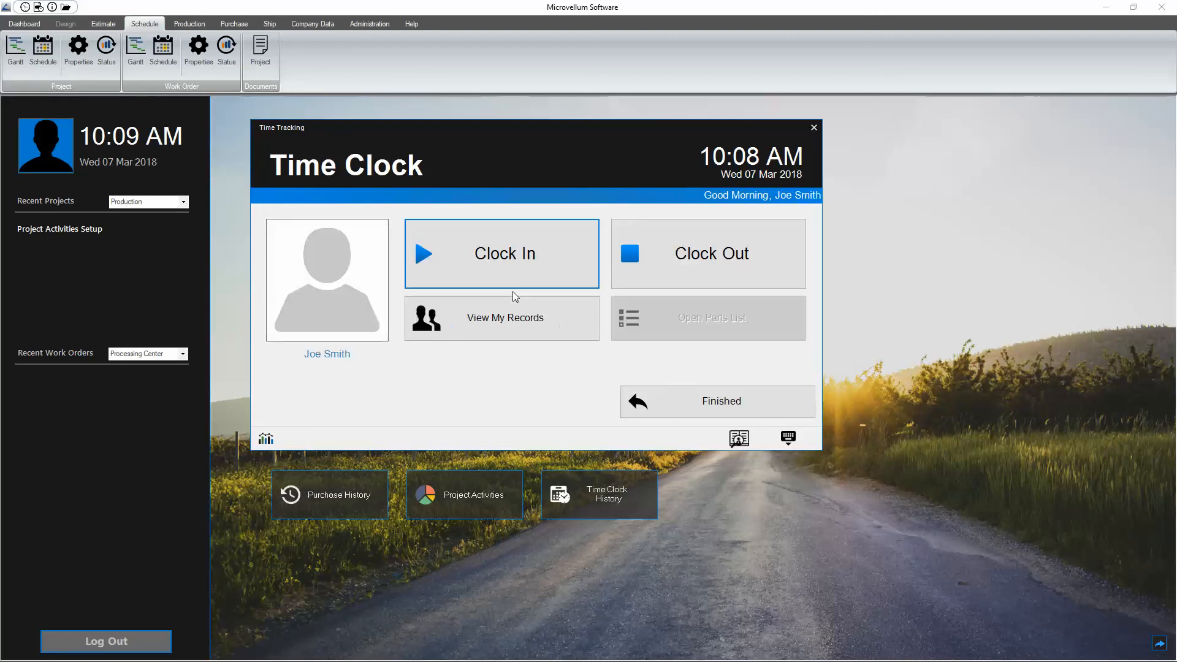
pyautogui.click(694, 303)
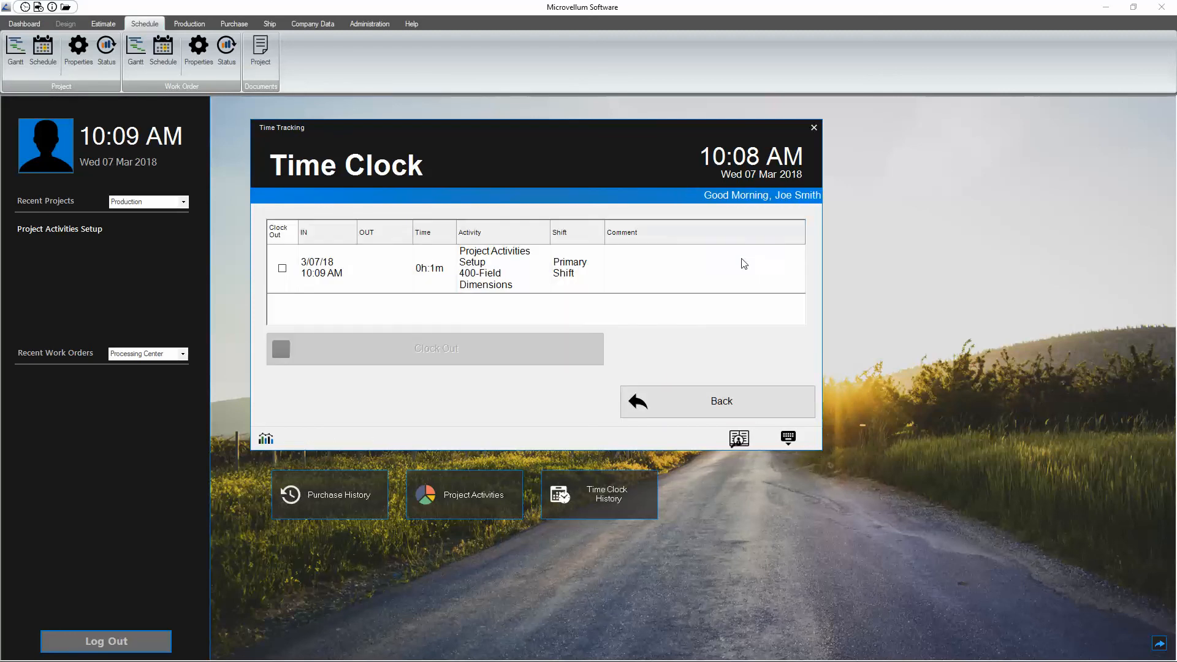
pyautogui.click(283, 268)
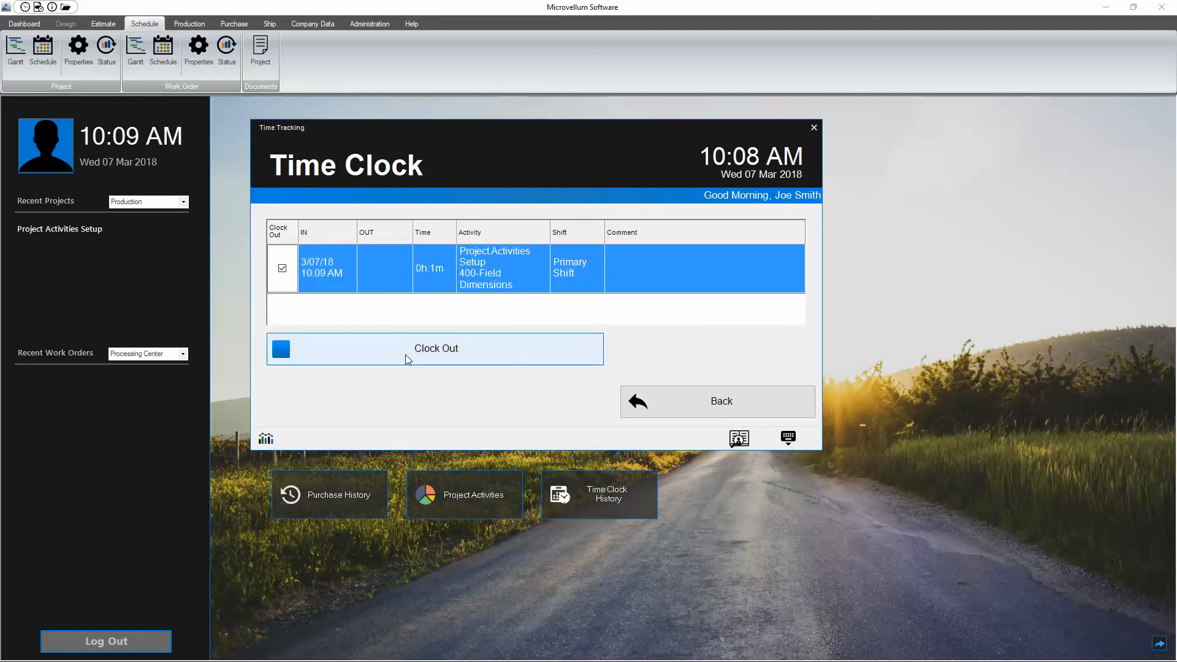